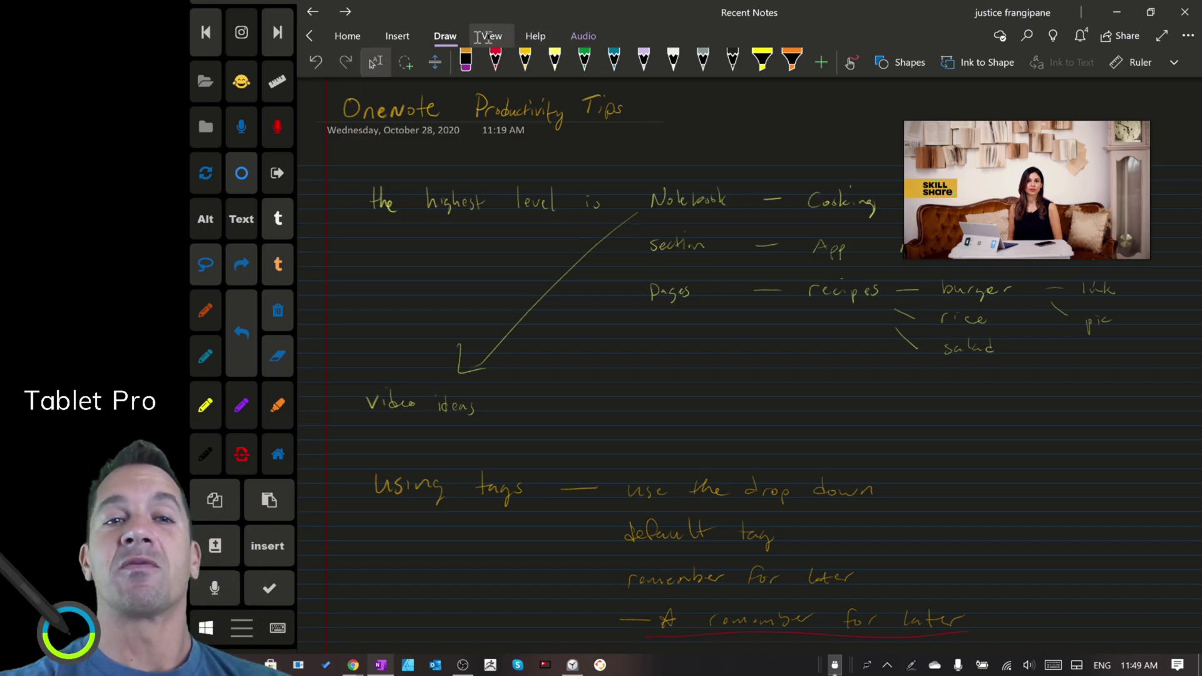
Step: Go forward to the handwritten Acts 3-4 notes page and select its audio recording
{"action": "left_click", "coordinate": [397, 36]}
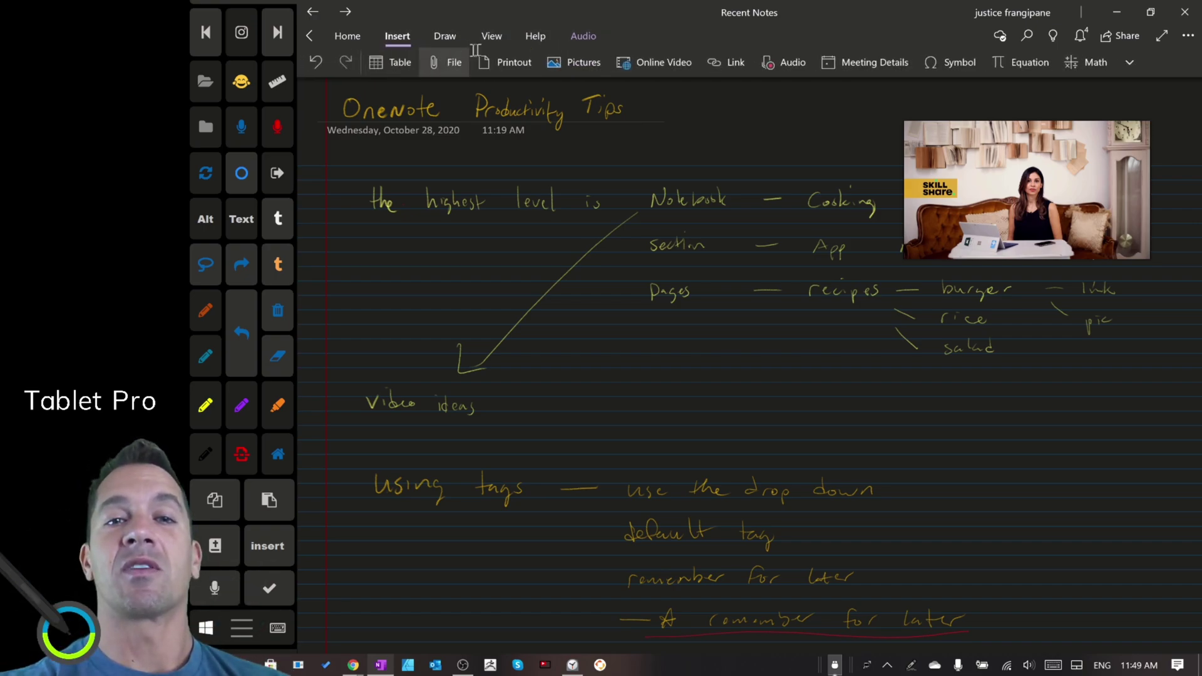
{"action": "left_click", "coordinate": [789, 65]}
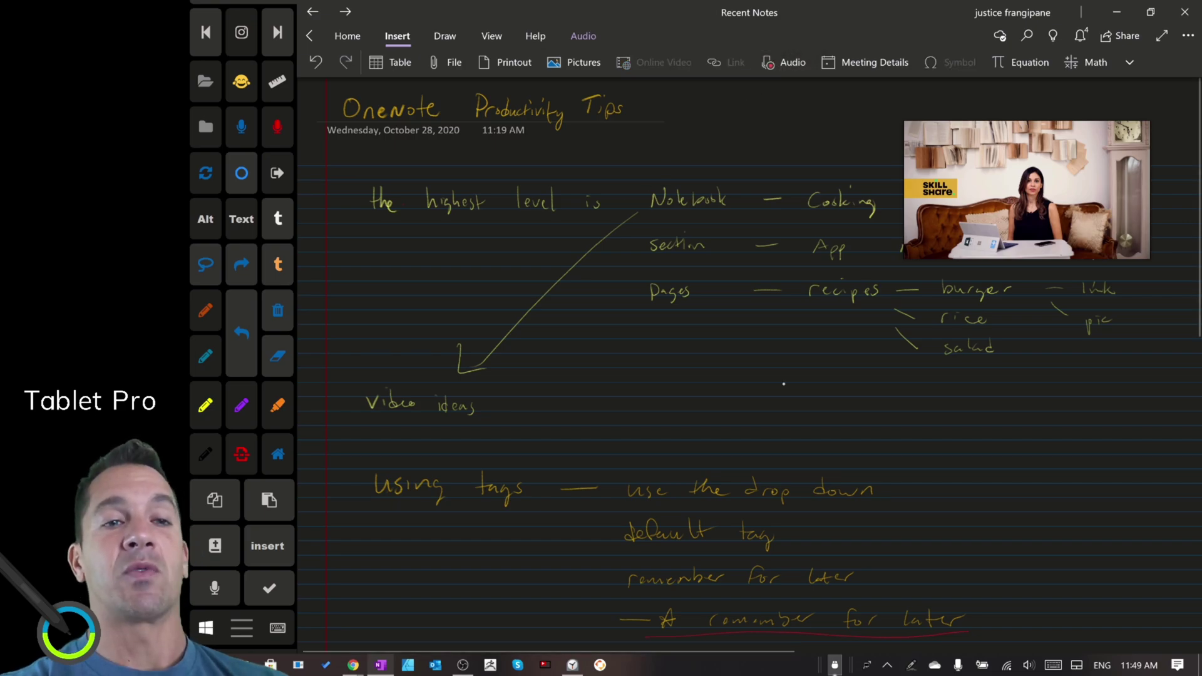
{"action": "left_click", "coordinate": [345, 12]}
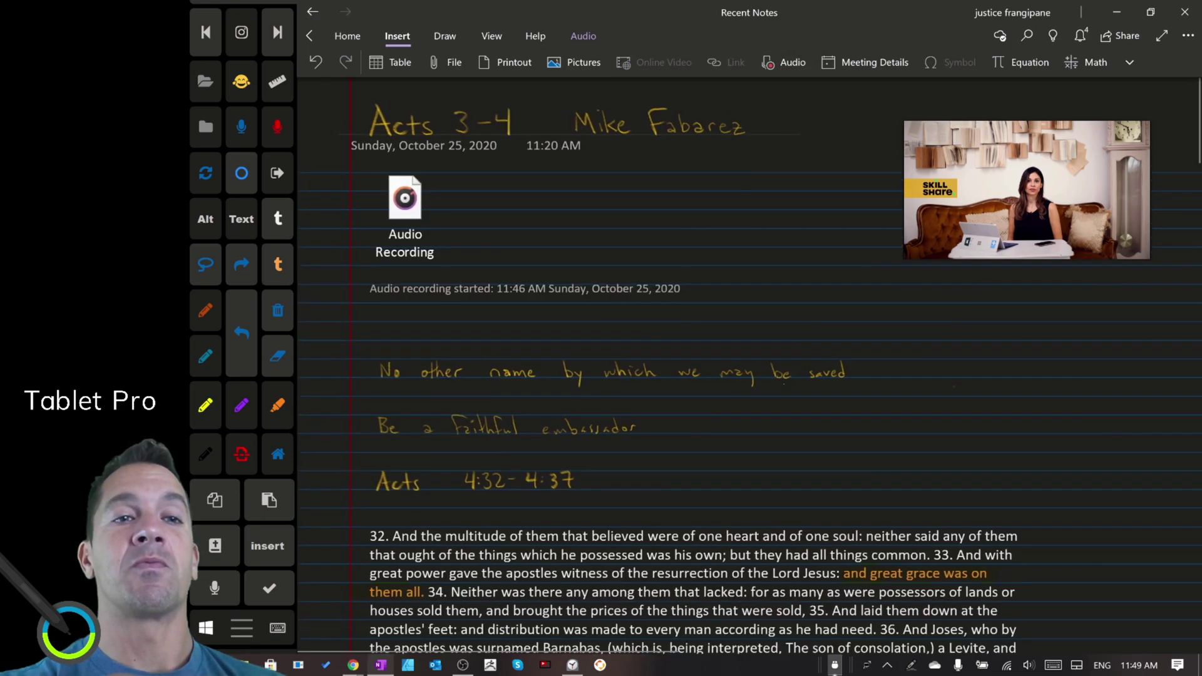
{"action": "left_click", "coordinate": [799, 450]}
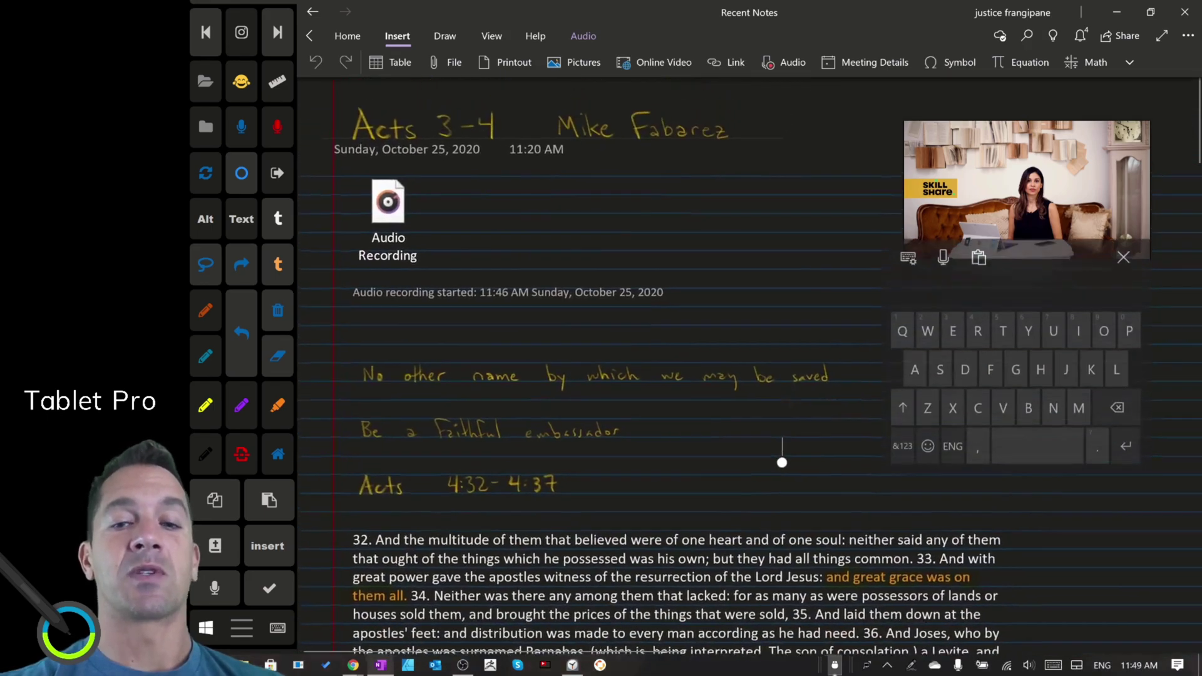
{"action": "left_click", "coordinate": [389, 216]}
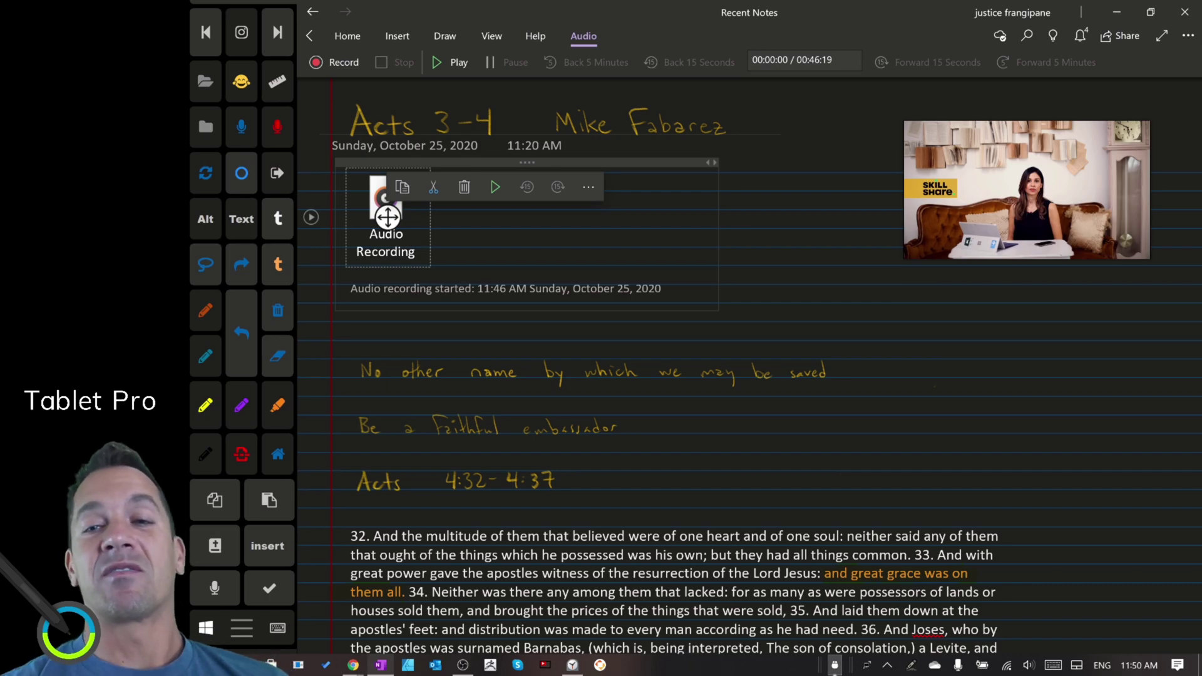
Step: Move the floating video slightly higher and play the audio recording attached to the Acts 3-4 notes
{"action": "left_click", "coordinate": [1026, 190]}
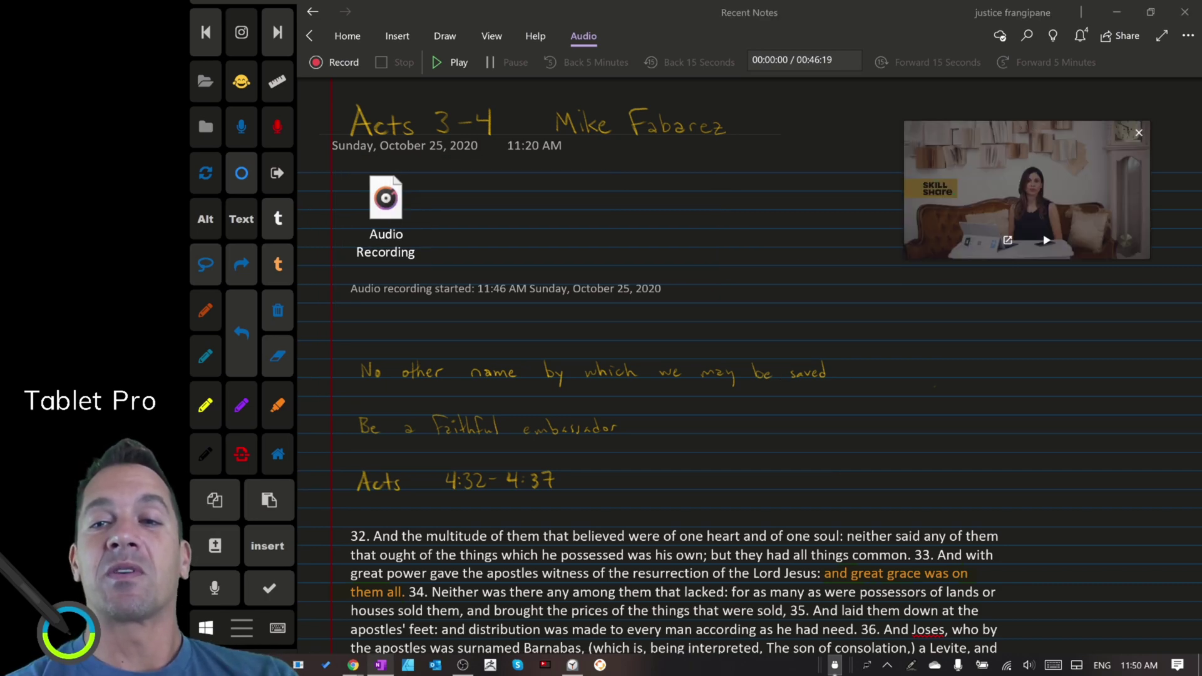
{"action": "mouse_move", "coordinate": [1027, 190]}
{"action": "left_mouse_down"}
{"action": "mouse_move", "coordinate": [946, 204]}
{"action": "mouse_move", "coordinate": [975, 202]}
{"action": "mouse_move", "coordinate": [977, 180]}
{"action": "mouse_move", "coordinate": [1027, 170]}
{"action": "left_mouse_up"}
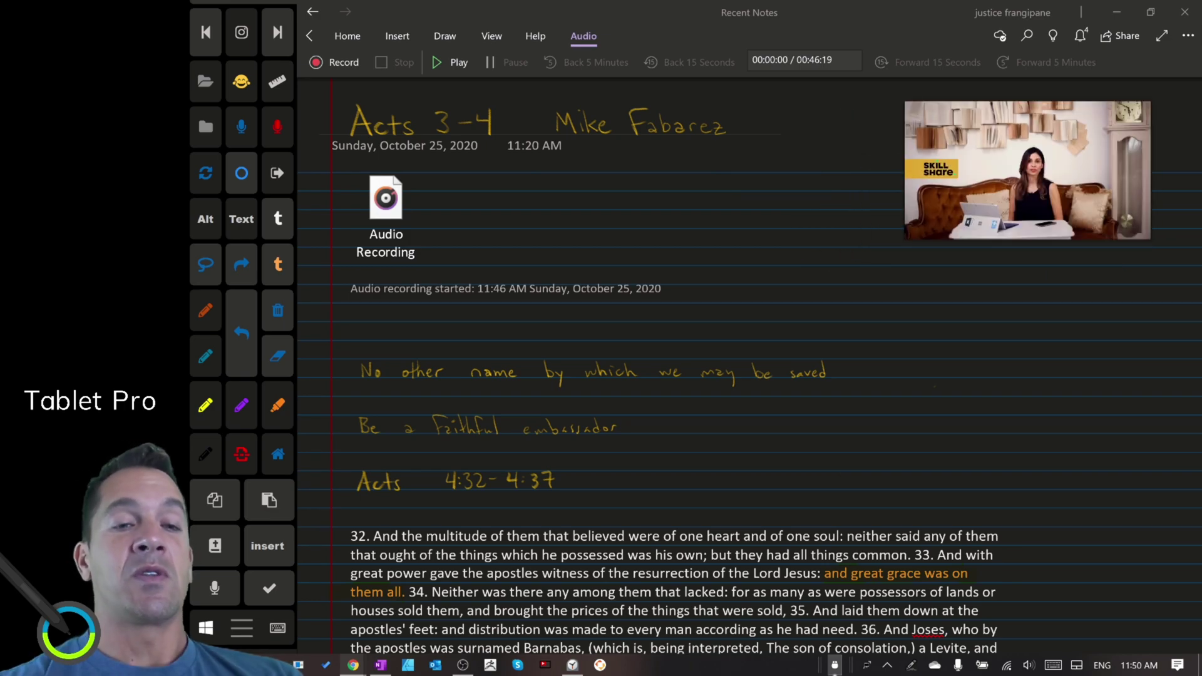
{"action": "scroll", "coordinate": [751, 367], "scroll_direction": "down", "scroll_amount": 5}
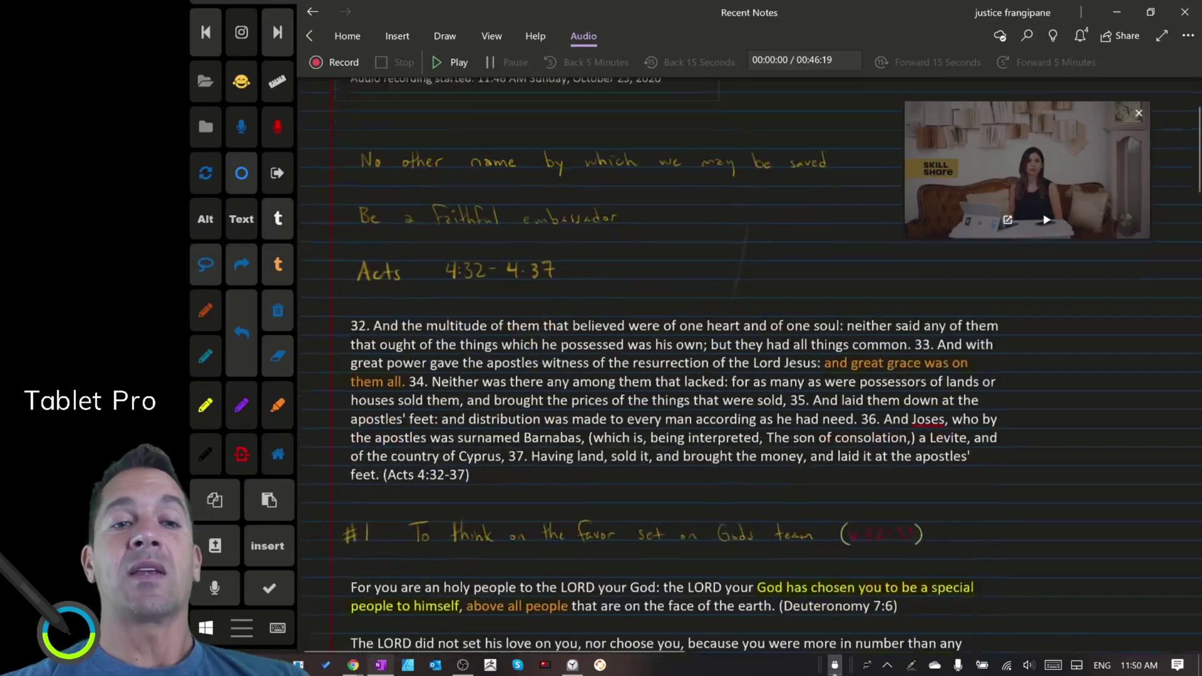
{"action": "scroll", "coordinate": [751, 366], "scroll_direction": "down", "scroll_amount": 7}
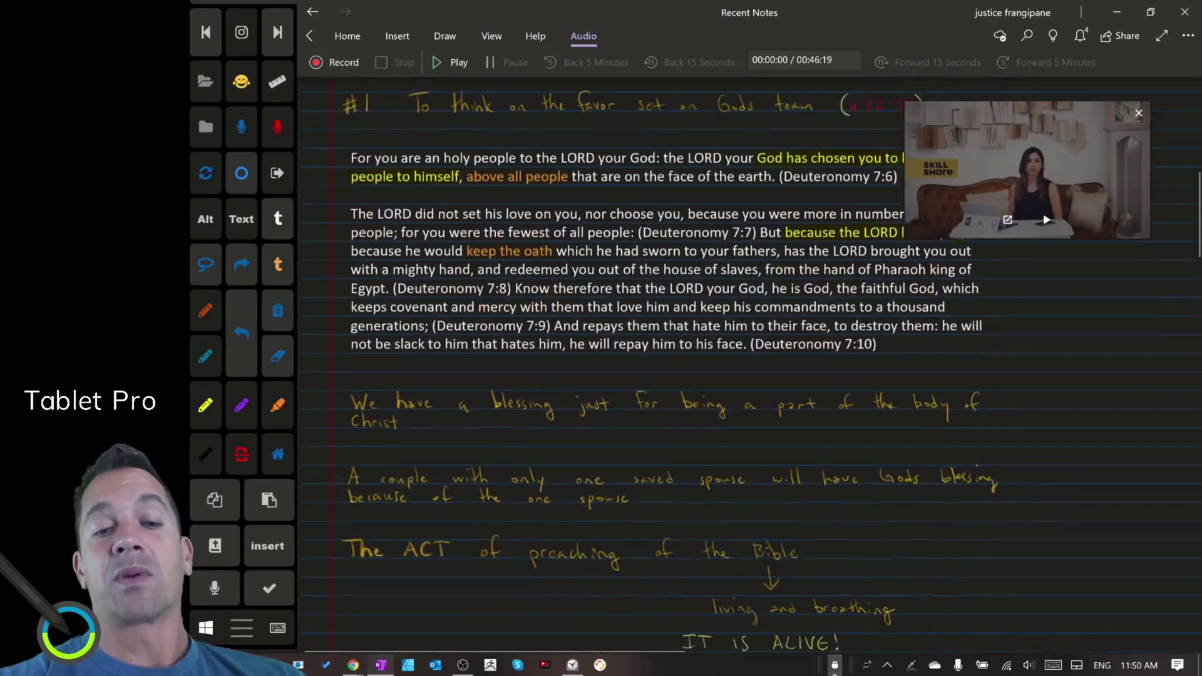
{"action": "left_click", "coordinate": [444, 62]}
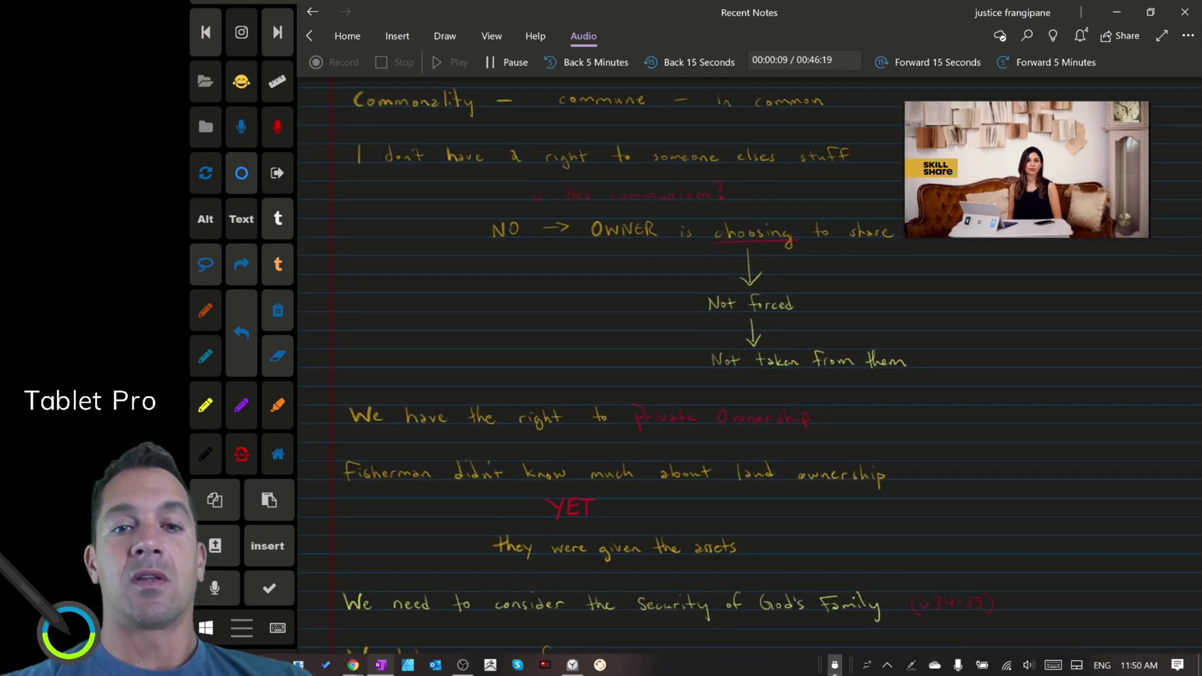
Step: Play the recording from the handwriting about the owner choosing to share and about land ownership, and pause the playback
{"action": "left_click", "coordinate": [530, 227]}
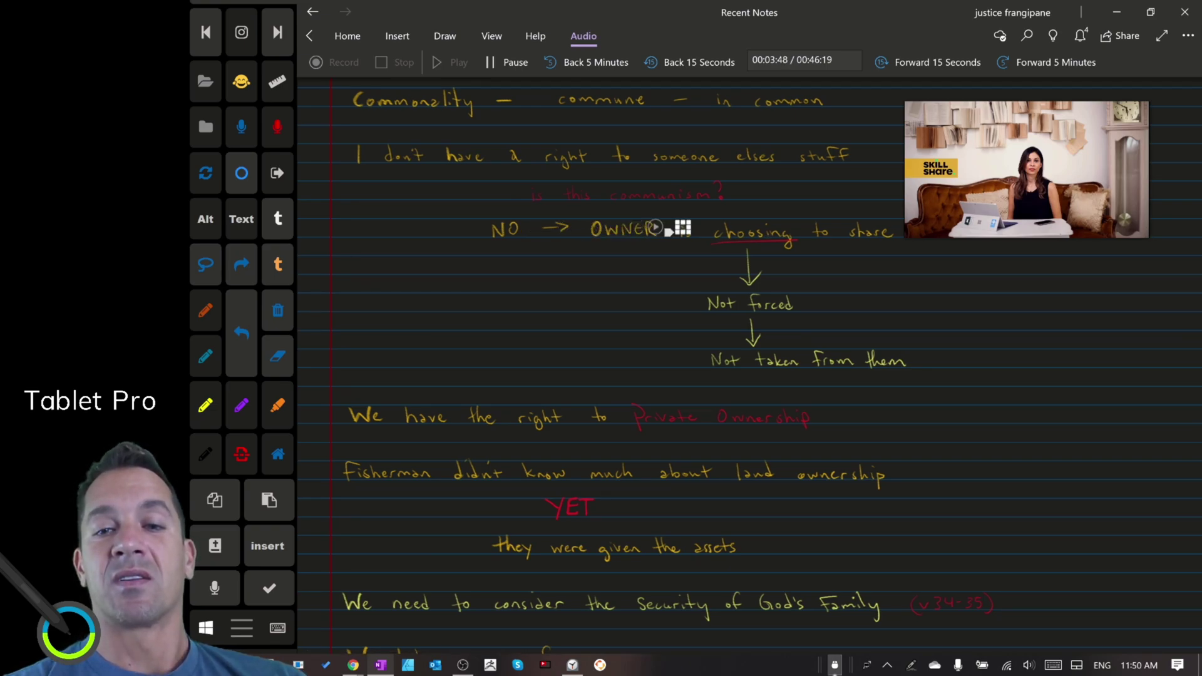
{"action": "scroll", "coordinate": [751, 376], "scroll_direction": "down", "scroll_amount": 2}
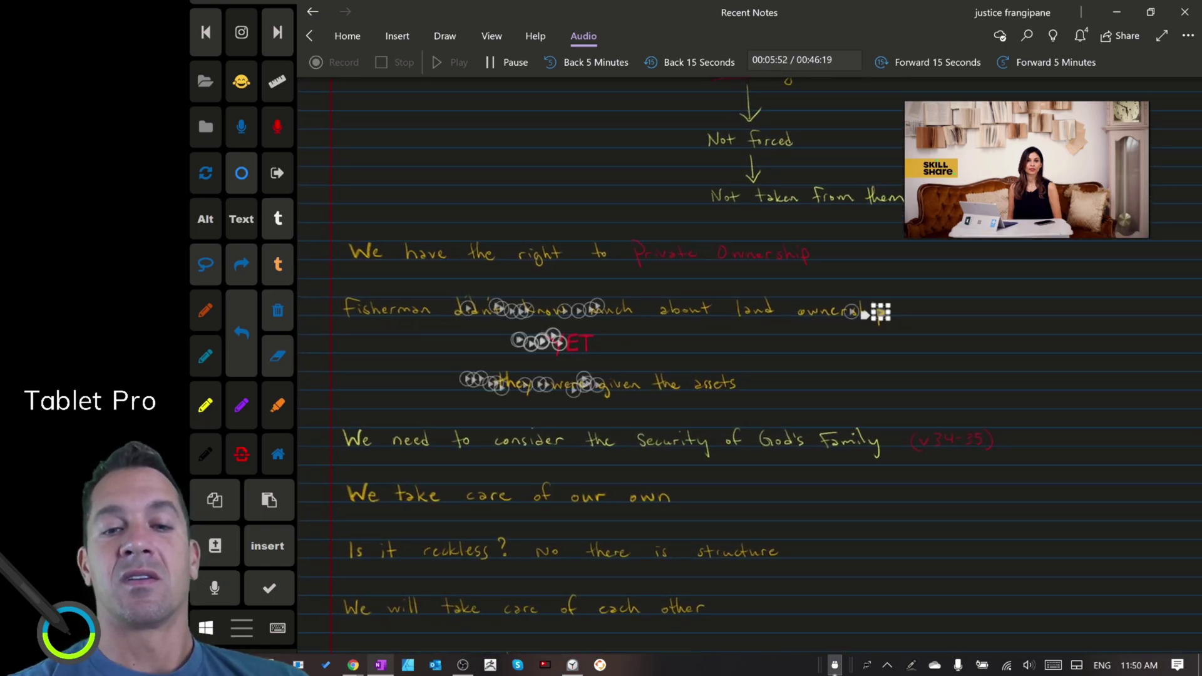
{"action": "scroll", "coordinate": [751, 375], "scroll_direction": "down", "scroll_amount": 4}
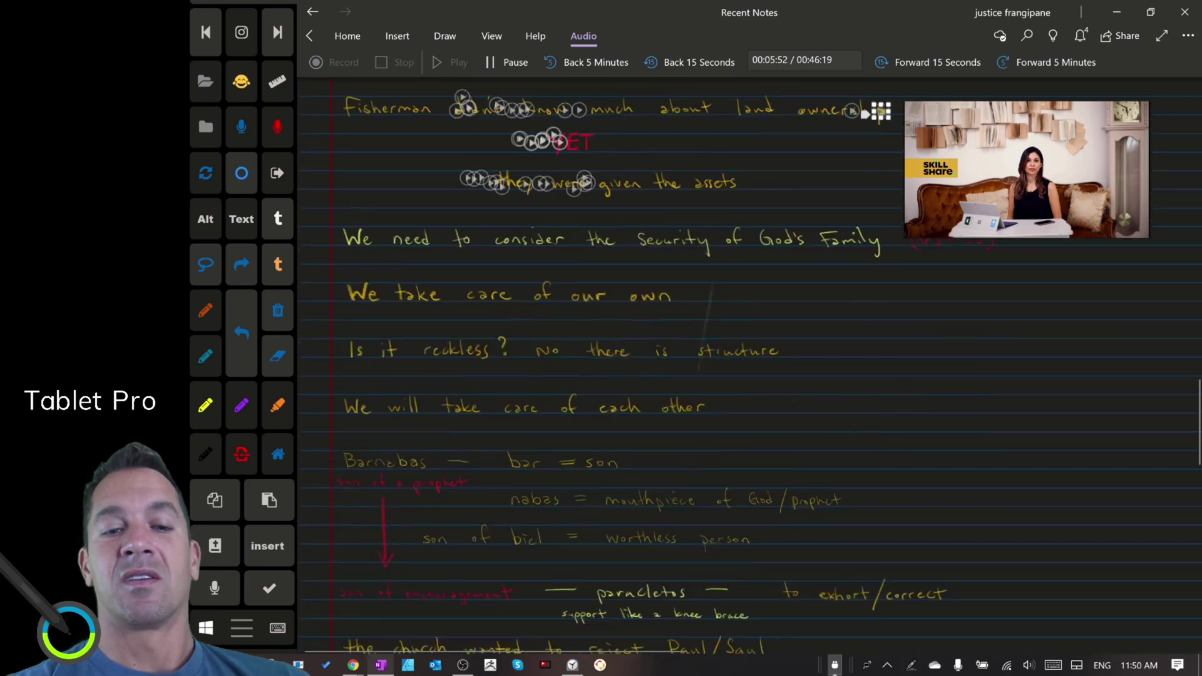
{"action": "left_click", "coordinate": [506, 62]}
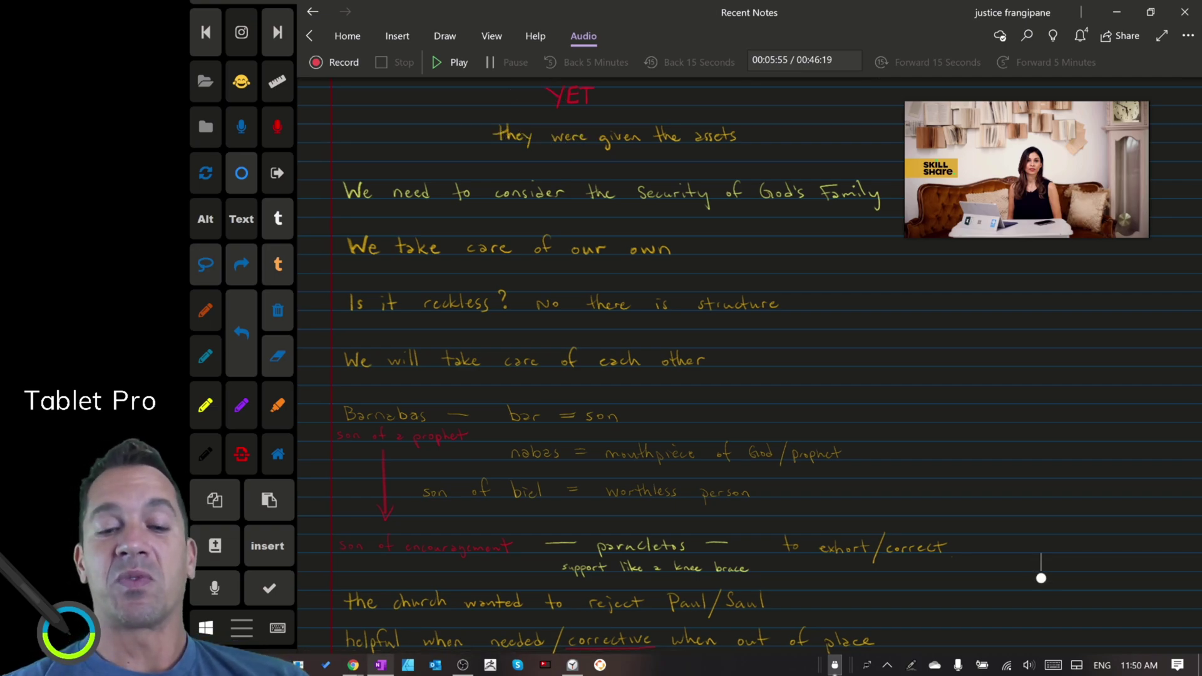
Step: Examine the audio playback markers on the handwritten lines from the security of God's Family to taking care of each other
{"action": "left_click_drag", "start_coordinate": [778, 276], "coordinate": [779, 466]}
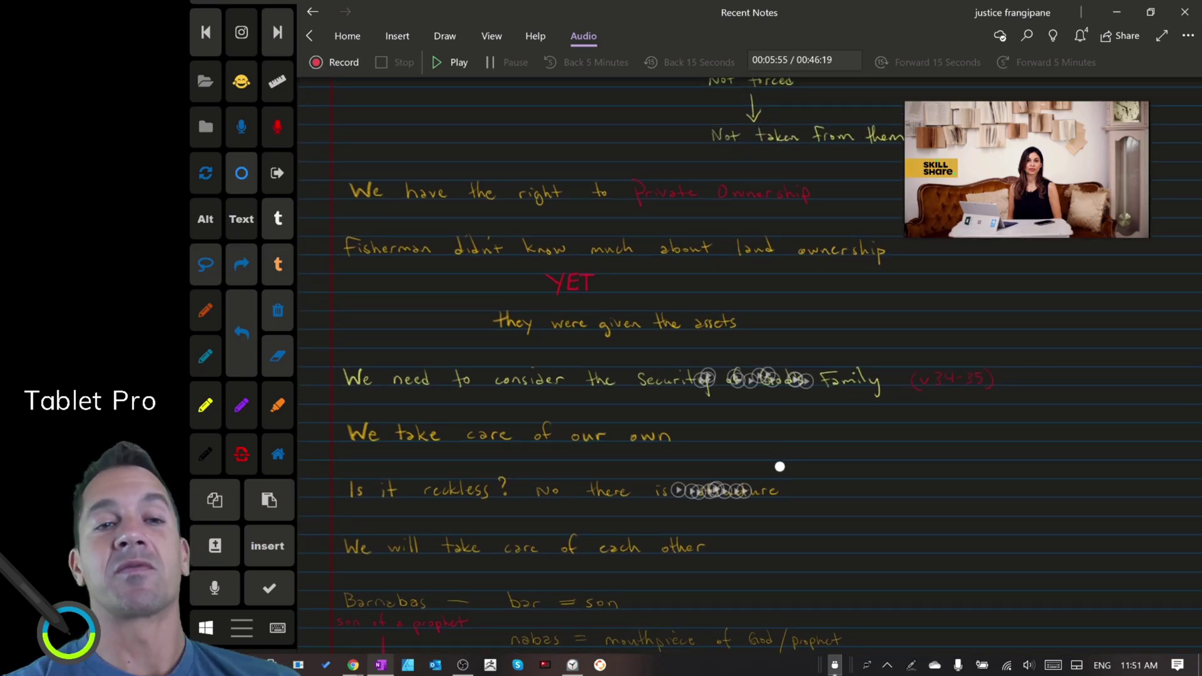
{"action": "left_click_drag", "start_coordinate": [779, 466], "coordinate": [780, 651]}
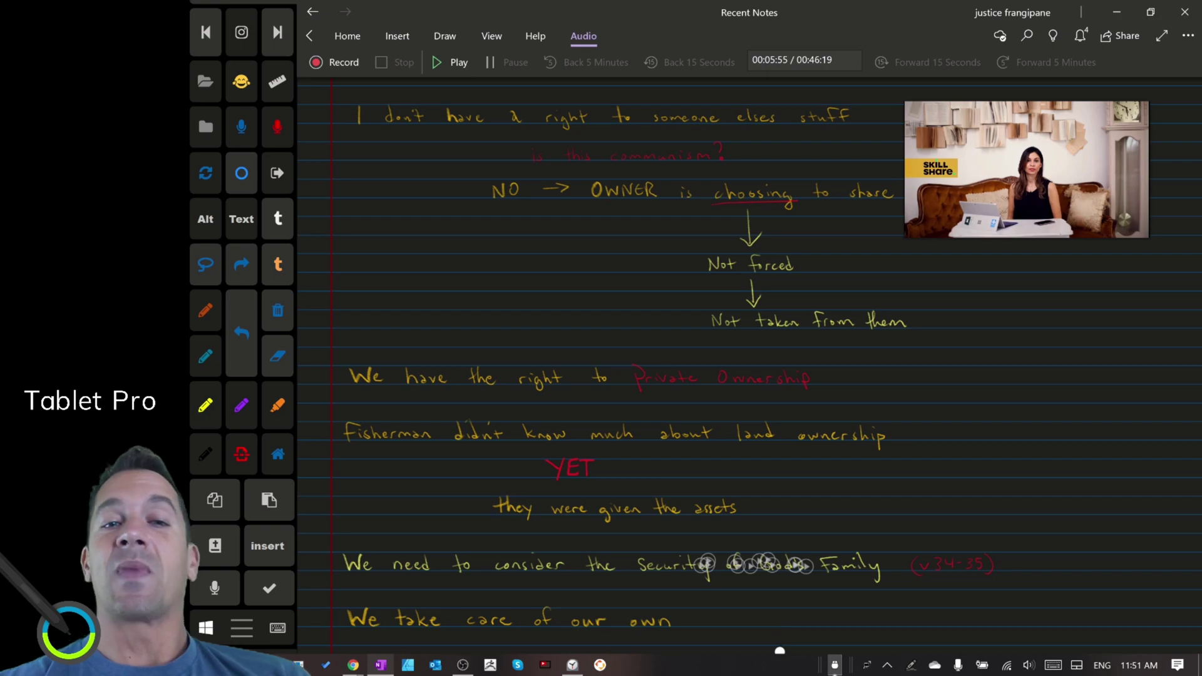
{"action": "left_click_drag", "start_coordinate": [780, 651], "coordinate": [780, 386]}
{"action": "scroll", "coordinate": [749, 366], "scroll_direction": "up", "scroll_amount": 5}
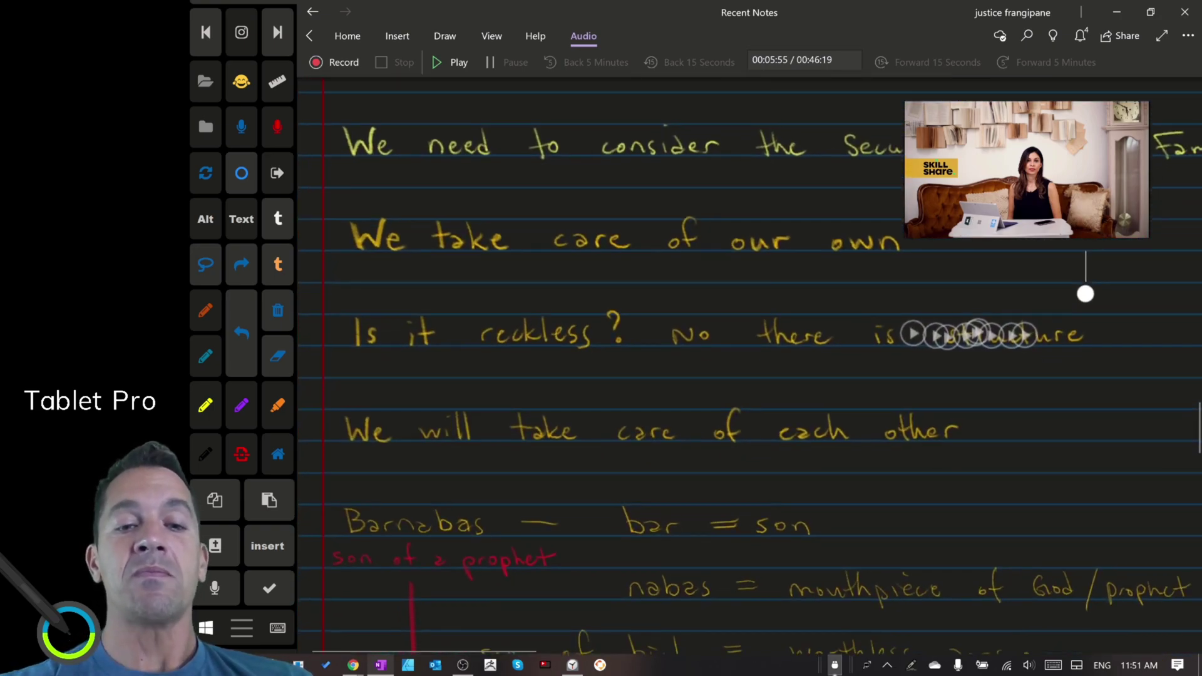
{"action": "scroll", "coordinate": [1085, 282], "scroll_direction": "down", "scroll_amount": 3}
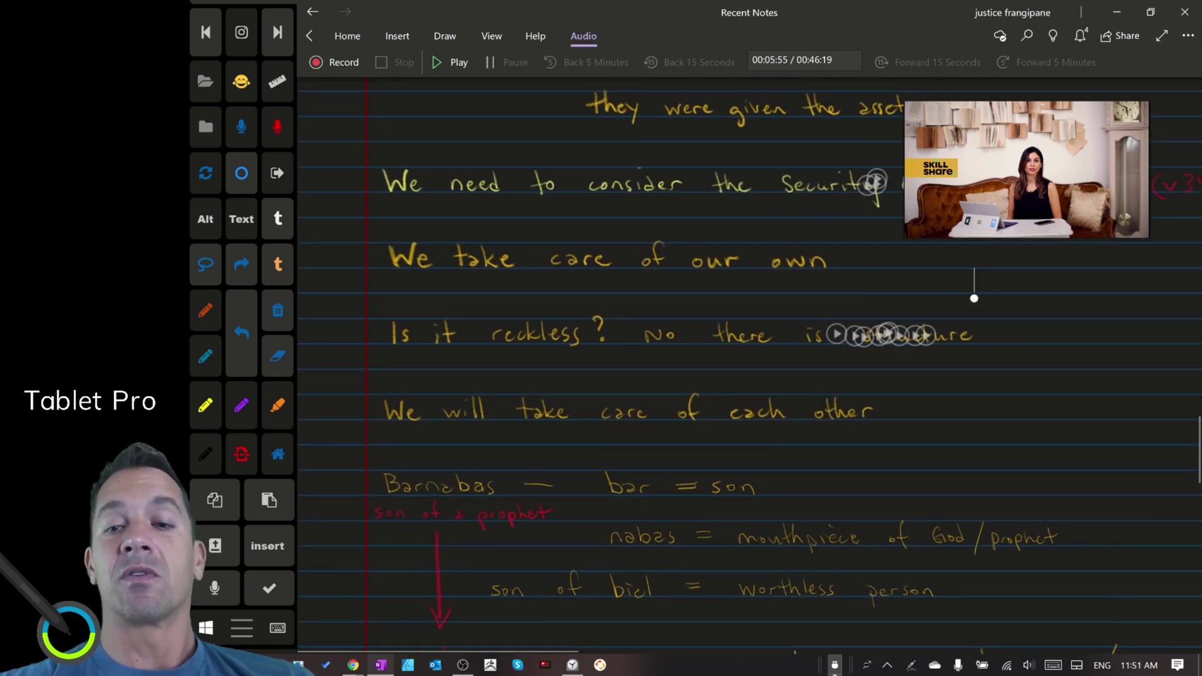
{"action": "left_click", "coordinate": [982, 396]}
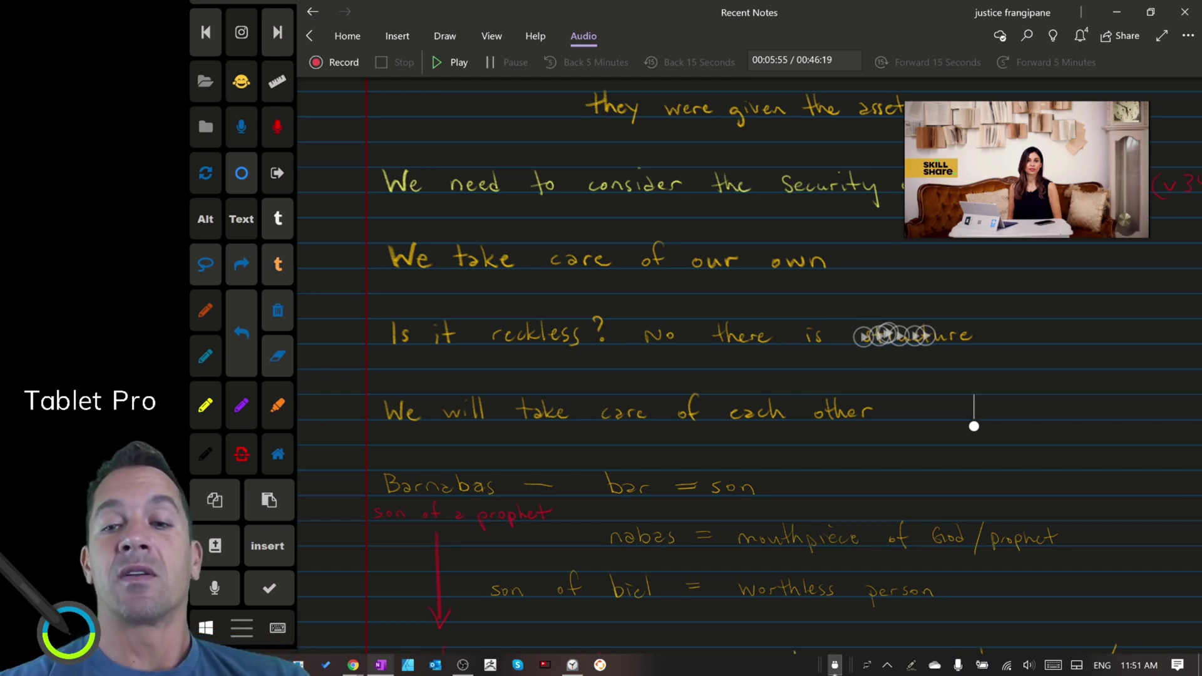
Step: Play the recording from the markers on the handwritten line "Is it reckless? No there is structure" and pause it
{"action": "left_click", "coordinate": [863, 336]}
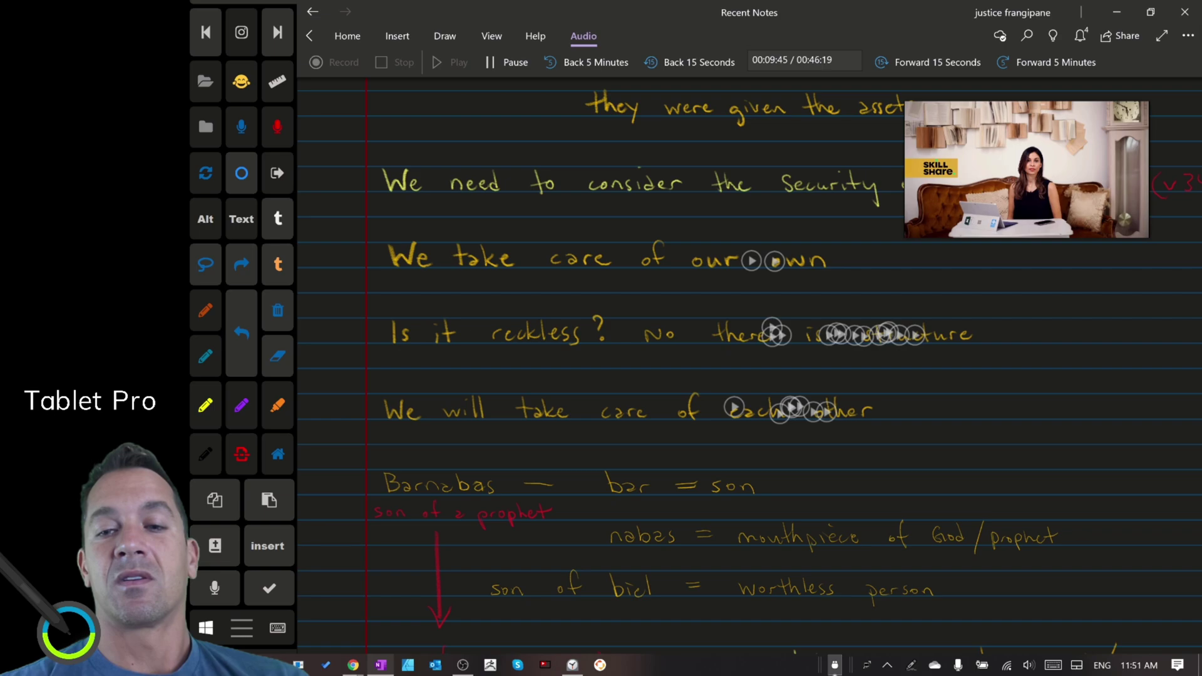
{"action": "left_click", "coordinate": [864, 336]}
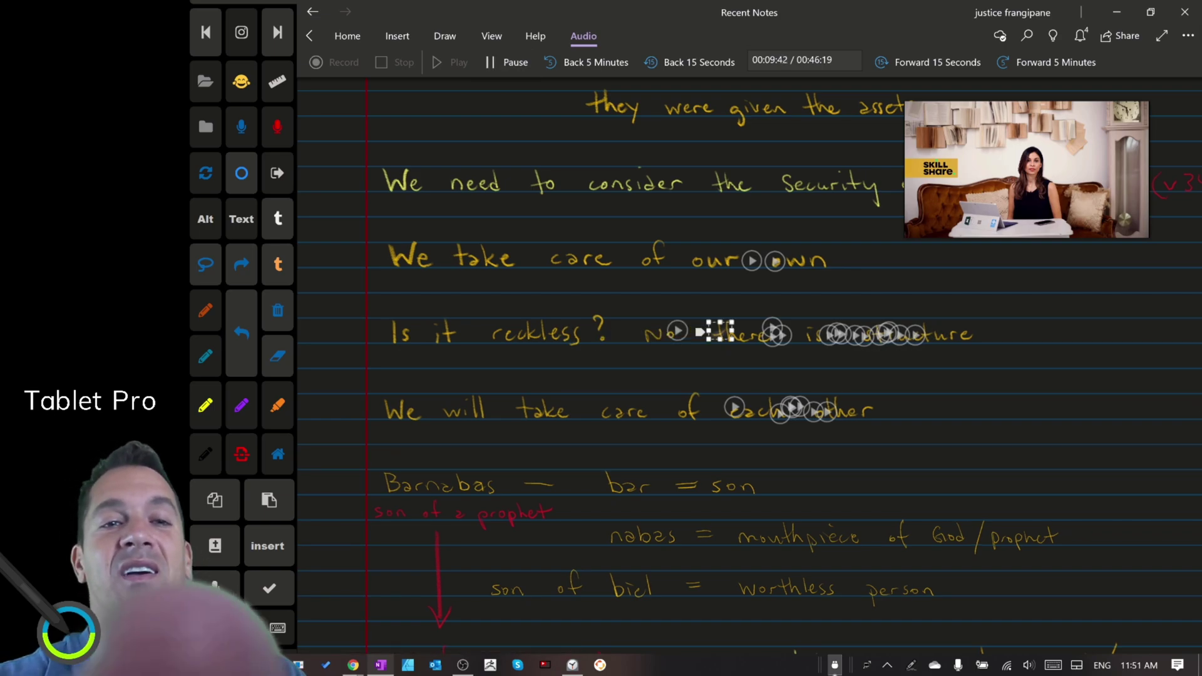
{"action": "key", "text": "ctrl+alt+p"}
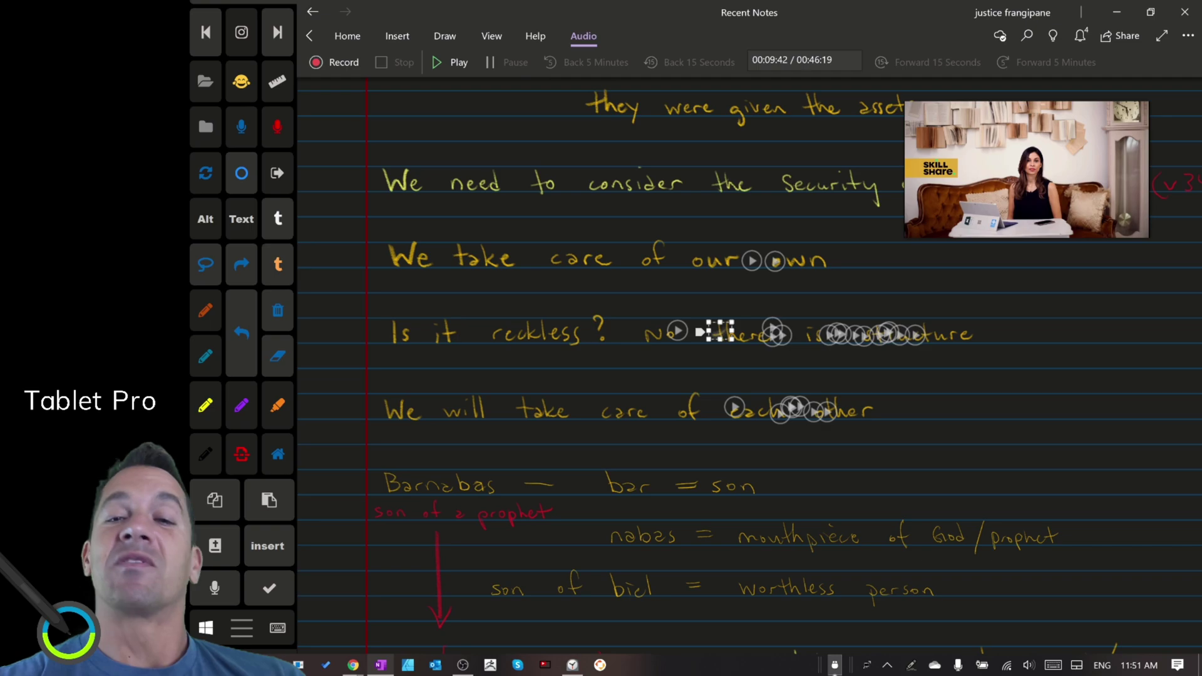
Step: Review the handwritten notes from point #3 back up to the notes on preaching of the Bible
{"action": "scroll", "coordinate": [748, 334], "scroll_direction": "down", "scroll_amount": 4}
{"action": "scroll", "coordinate": [749, 334], "scroll_direction": "up", "scroll_amount": 1}
{"action": "scroll", "coordinate": [340, 310], "scroll_direction": "up", "scroll_amount": 3}
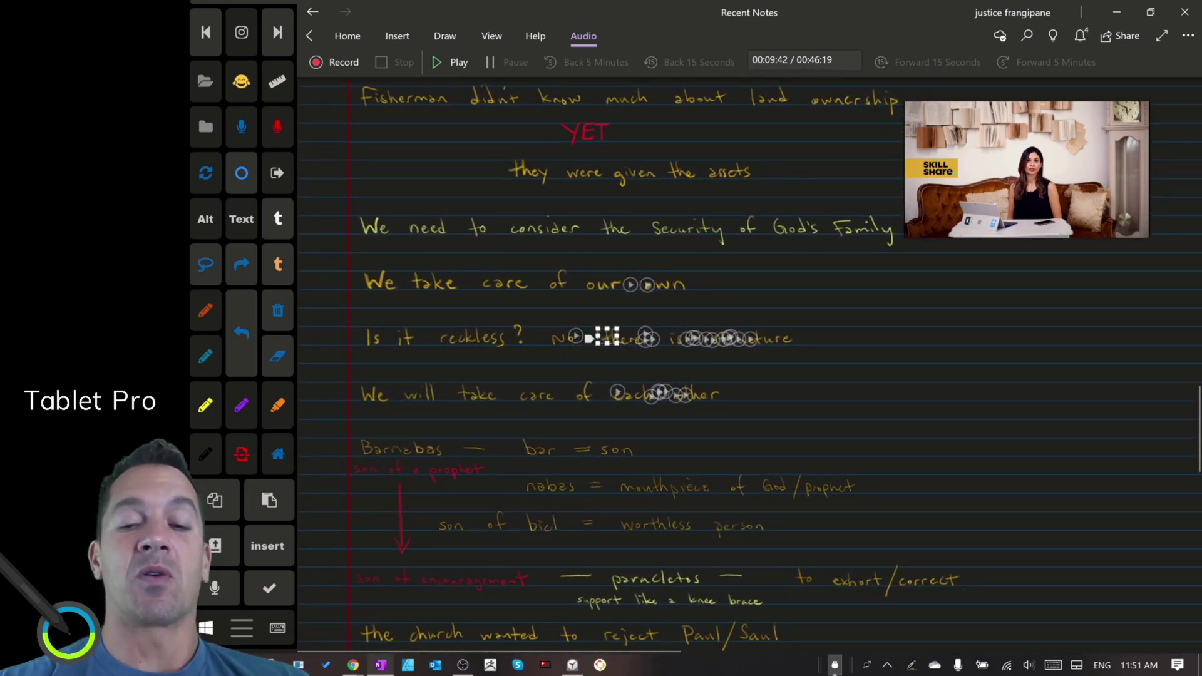
{"action": "scroll", "coordinate": [421, 404], "scroll_direction": "up", "scroll_amount": 2}
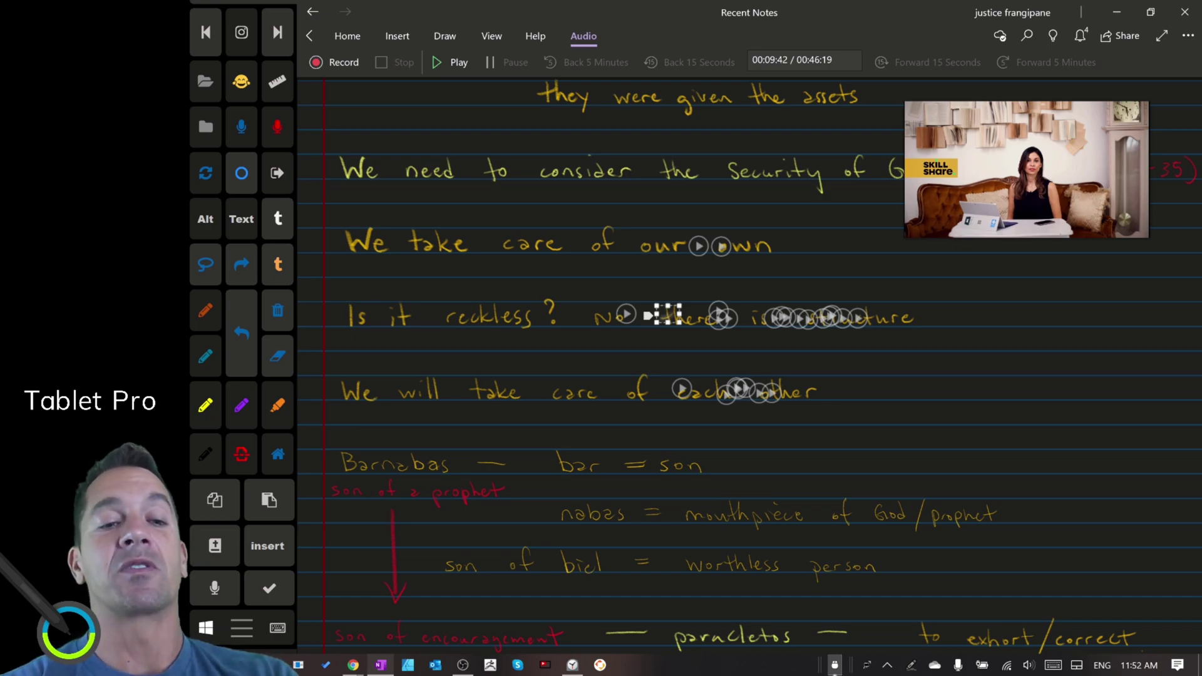
{"action": "scroll", "coordinate": [749, 366], "scroll_direction": "down", "scroll_amount": 5}
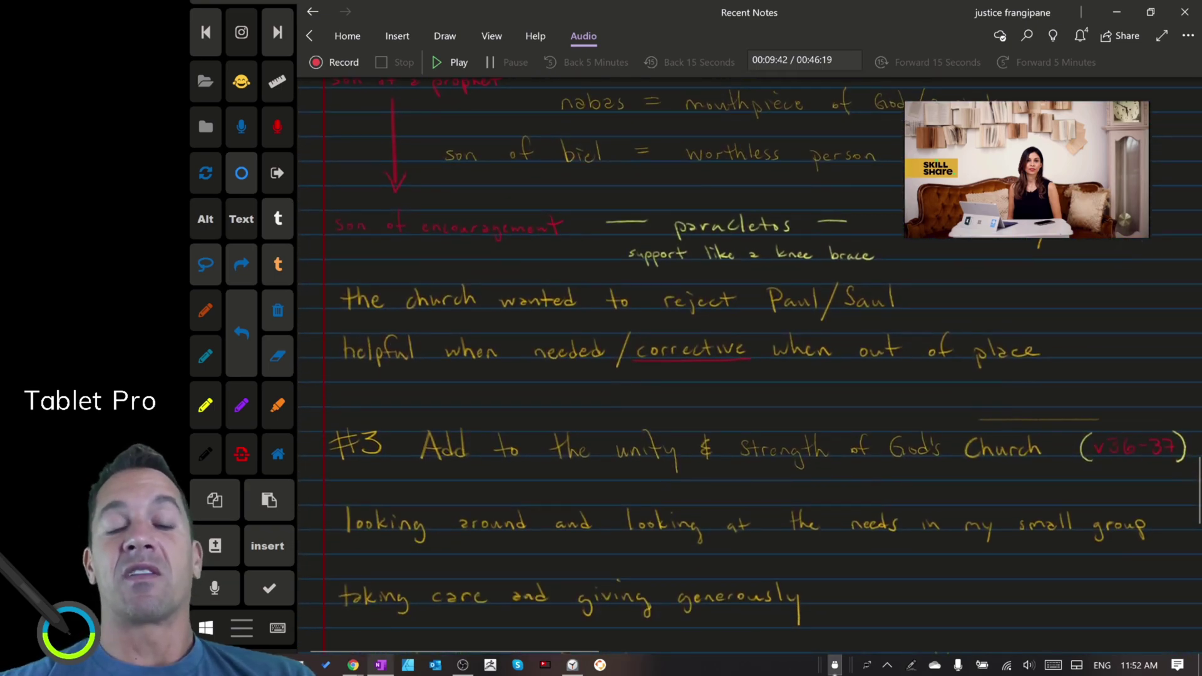
{"action": "scroll", "coordinate": [750, 366], "scroll_direction": "down", "scroll_amount": 2}
{"action": "scroll", "coordinate": [749, 366], "scroll_direction": "up", "scroll_amount": 8}
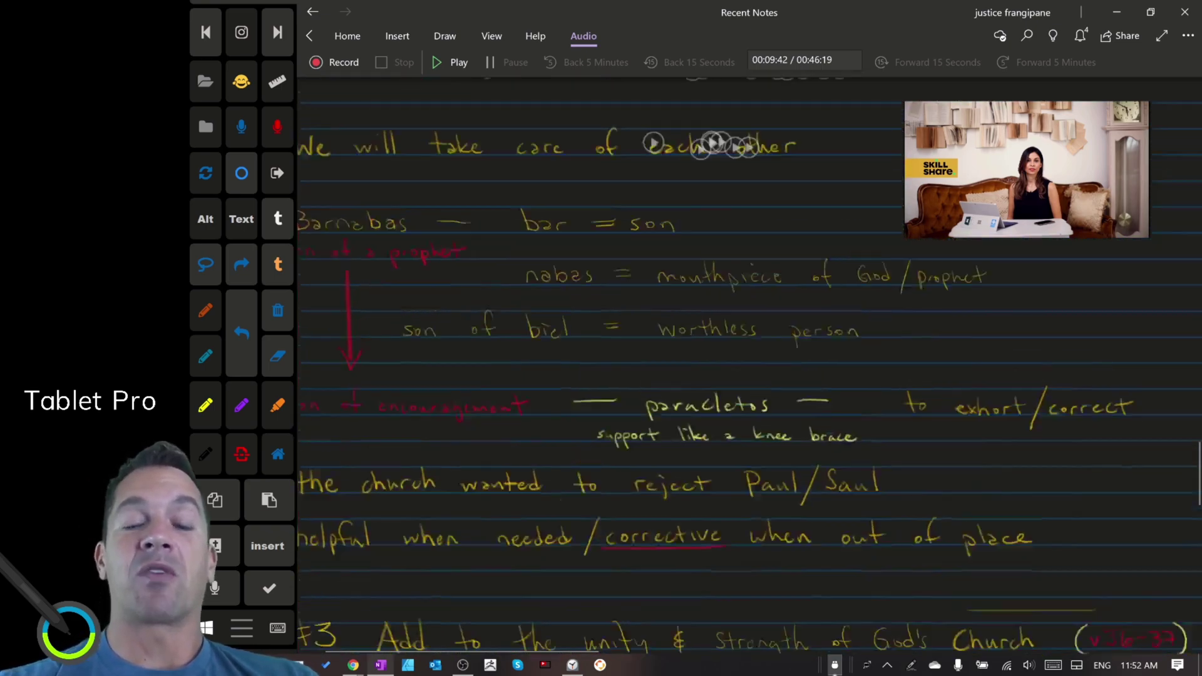
{"action": "scroll", "coordinate": [749, 366], "scroll_direction": "up", "scroll_amount": 5}
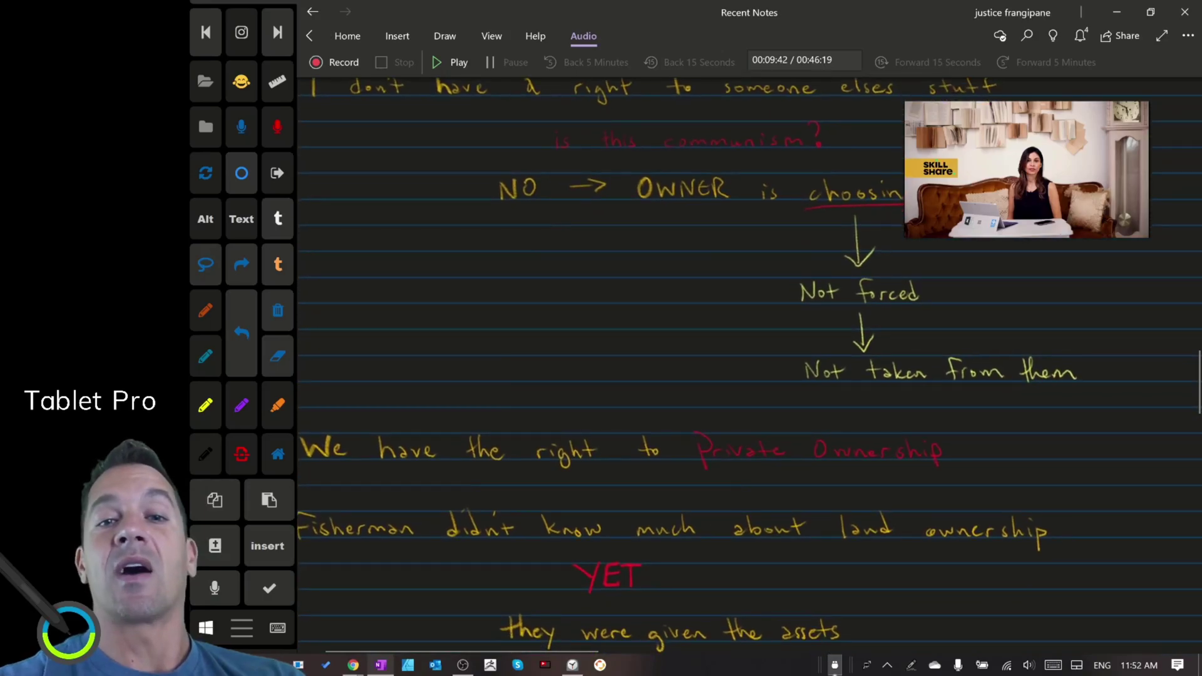
{"action": "scroll", "coordinate": [750, 367], "scroll_direction": "up", "scroll_amount": 12}
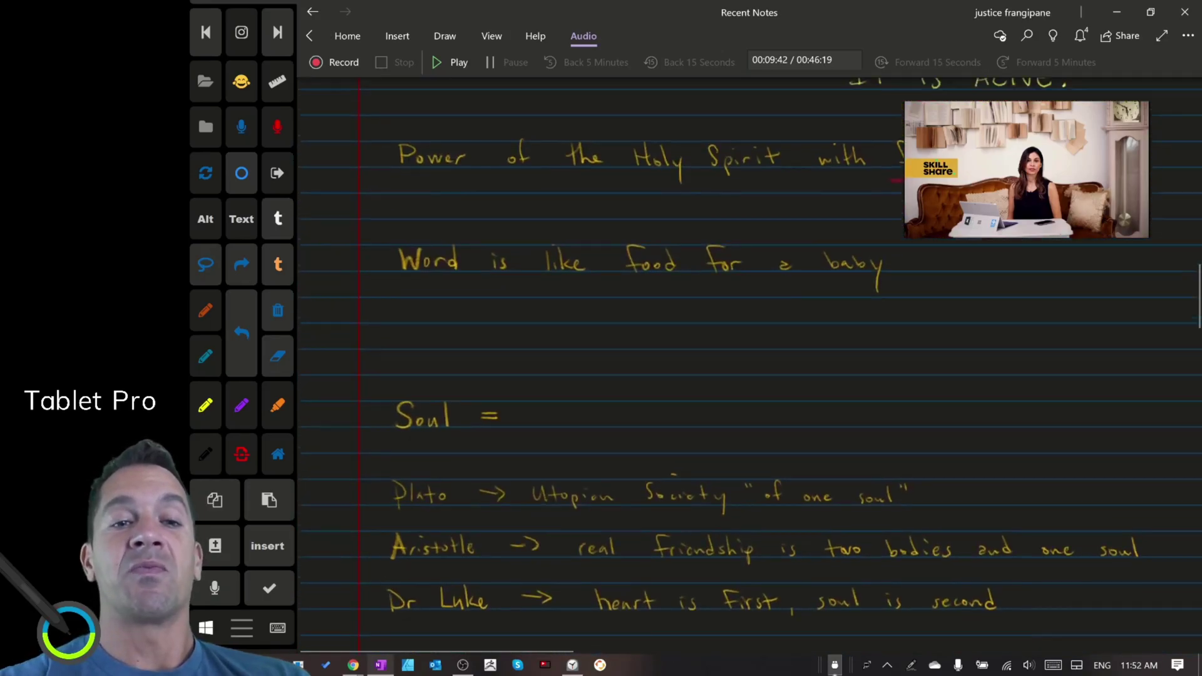
{"action": "scroll", "coordinate": [749, 367], "scroll_direction": "up", "scroll_amount": 8}
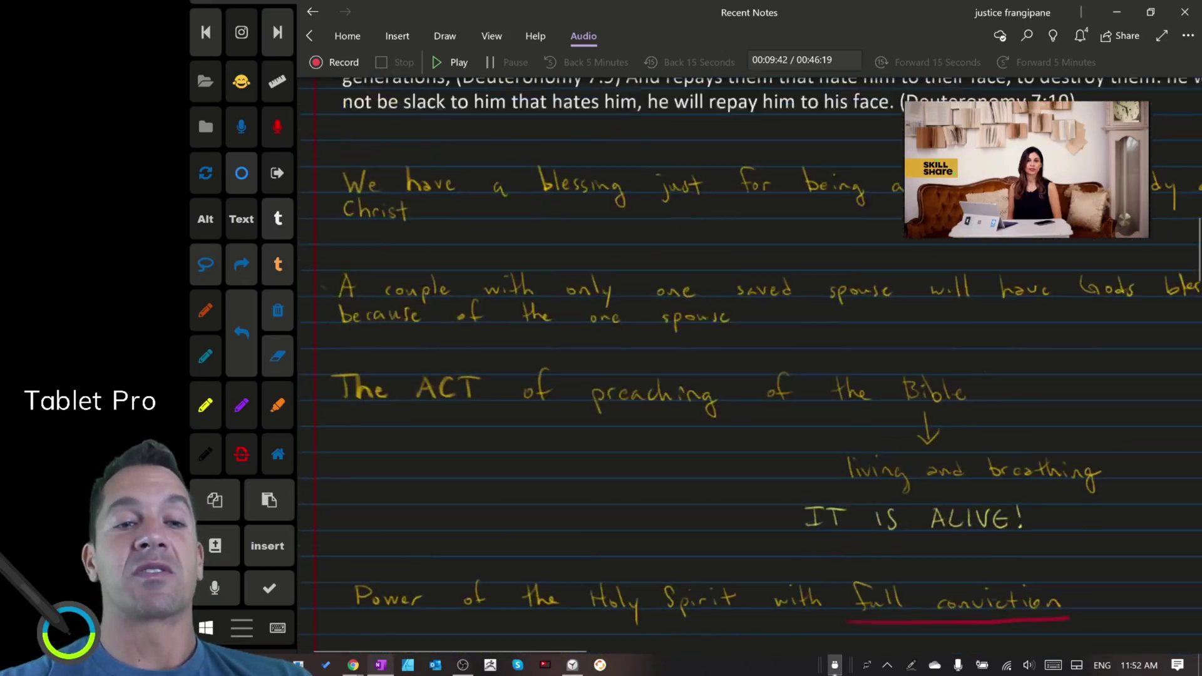
Step: Bring up the rule line options for the page with the Deuteronomy notes
{"action": "left_click", "coordinate": [672, 233]}
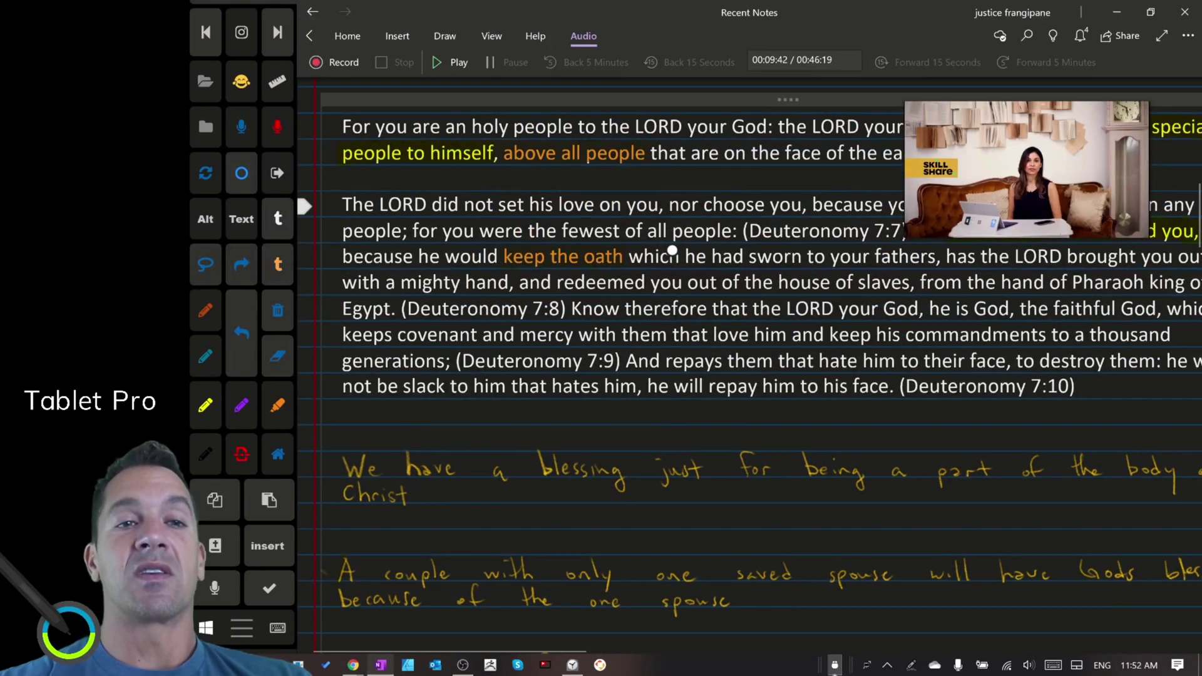
{"action": "left_click", "coordinate": [347, 36]}
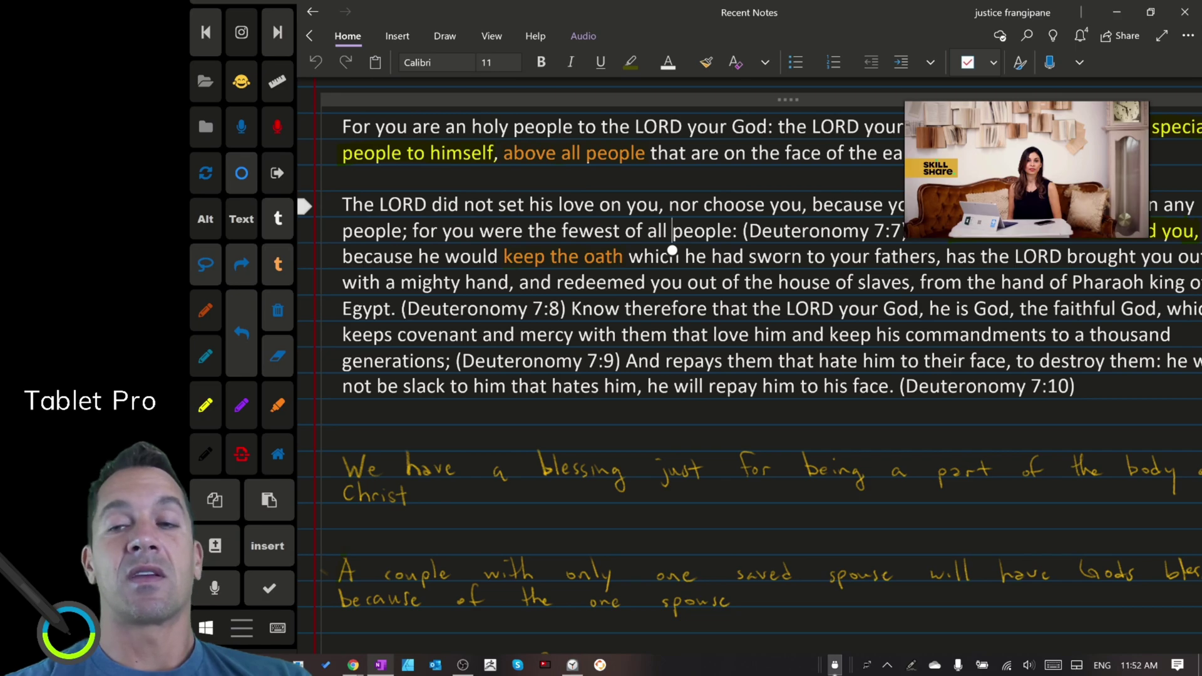
{"action": "left_click", "coordinate": [1188, 36]}
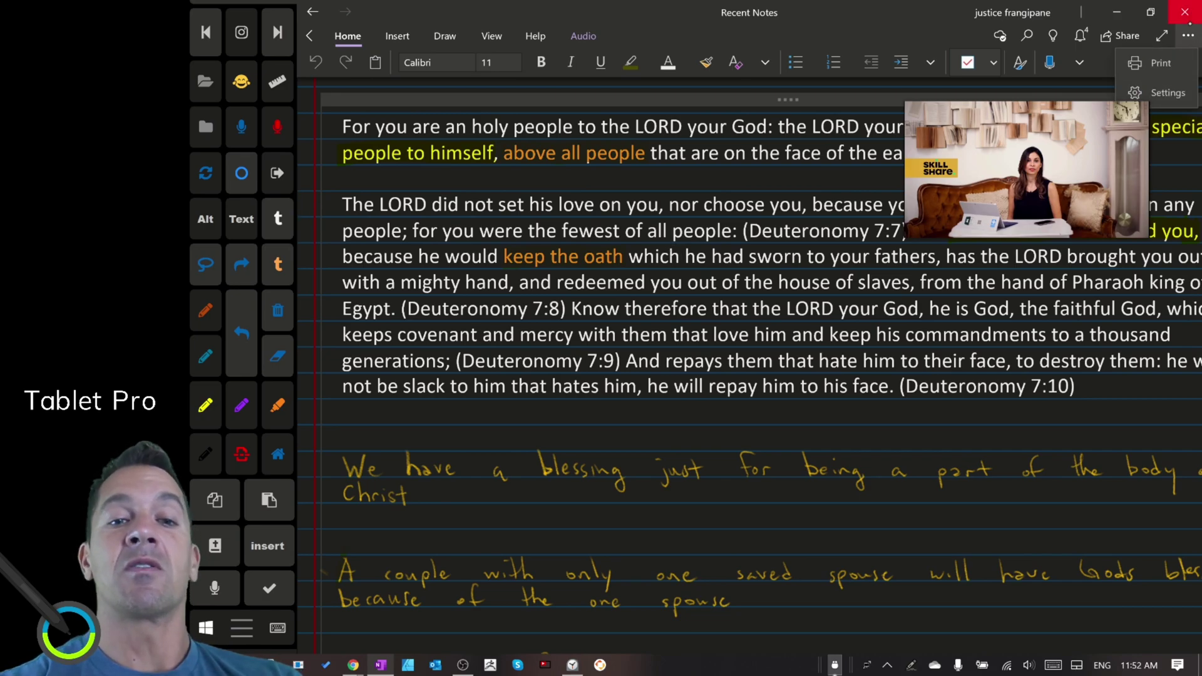
{"action": "left_click", "coordinate": [672, 251]}
{"action": "left_click", "coordinate": [491, 36]}
{"action": "left_click", "coordinate": [975, 62]}
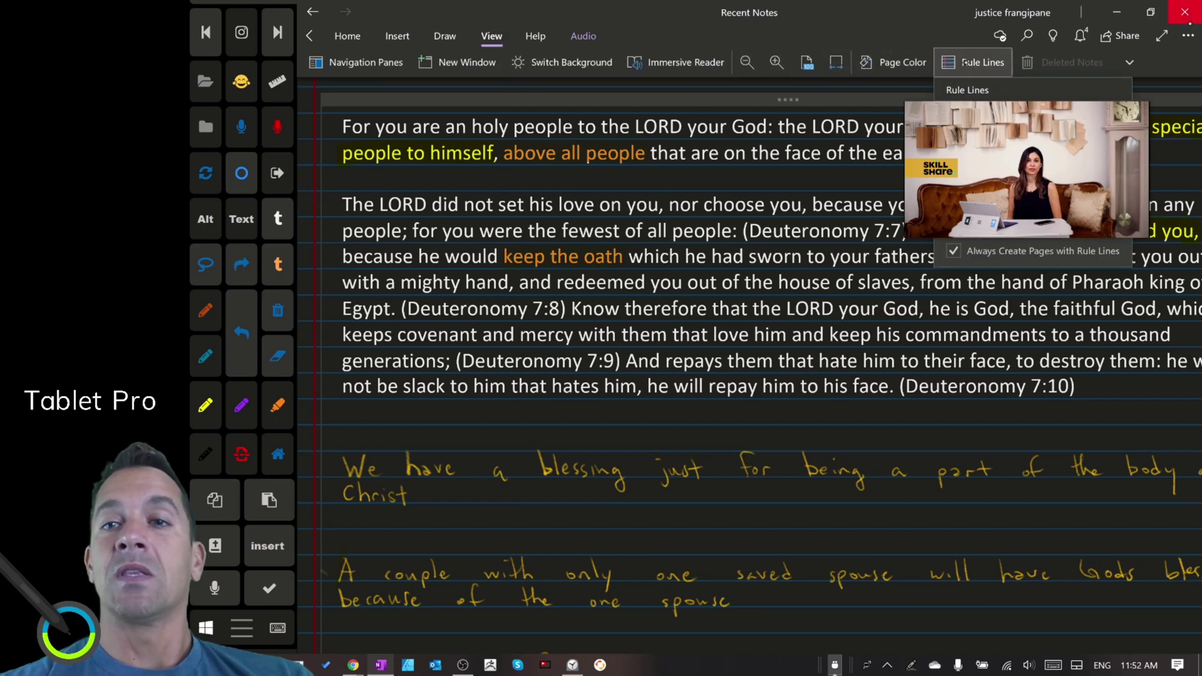
Step: Move the floating video lower on the page and view the rule line and grid line choices without changing them
{"action": "left_click", "coordinate": [992, 104]}
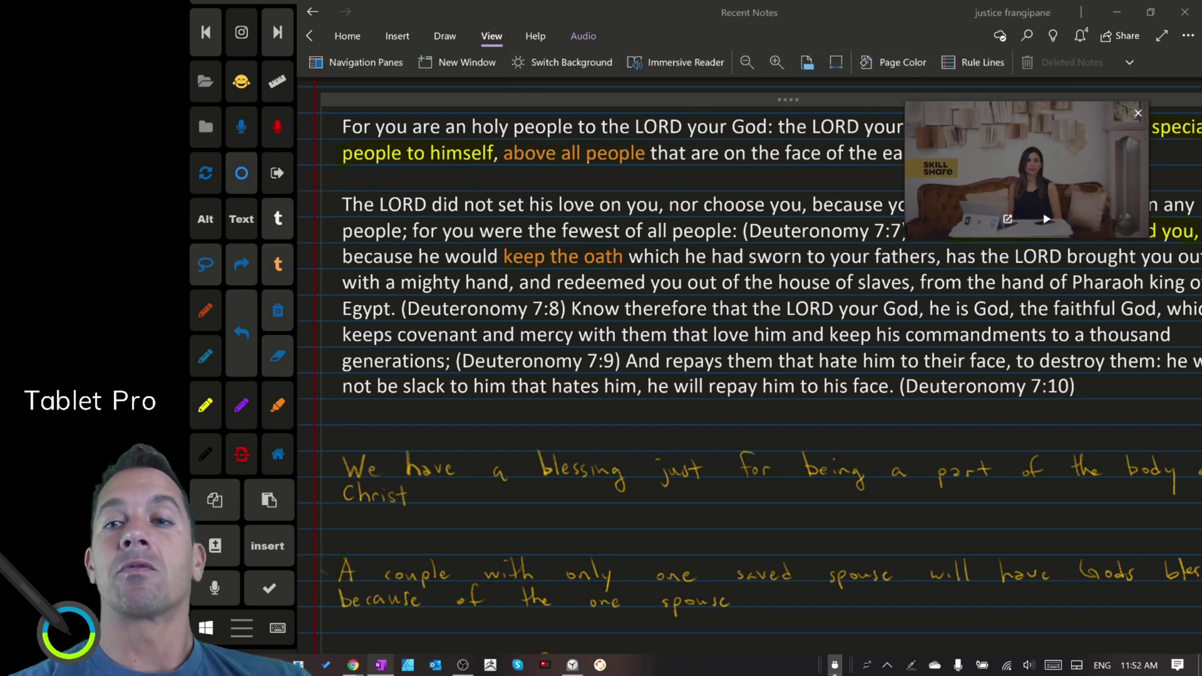
{"action": "left_click_drag", "start_coordinate": [1026, 164], "coordinate": [1025, 290]}
{"action": "left_click", "coordinate": [974, 62]}
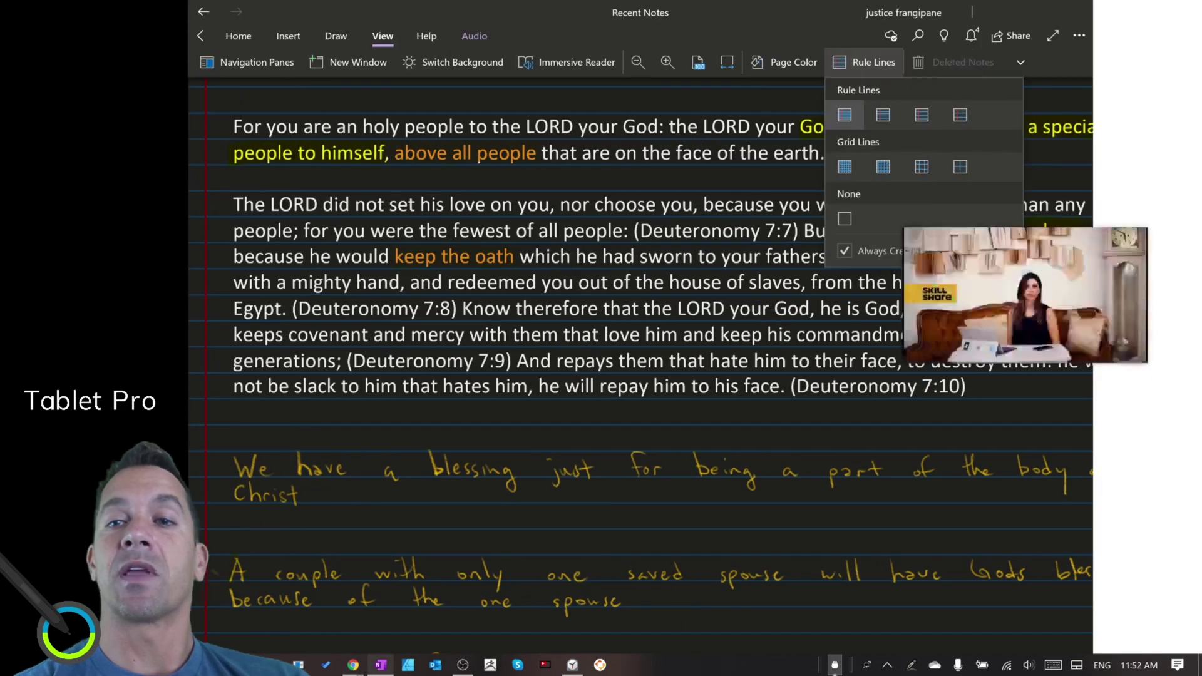
{"action": "left_click", "coordinate": [975, 62]}
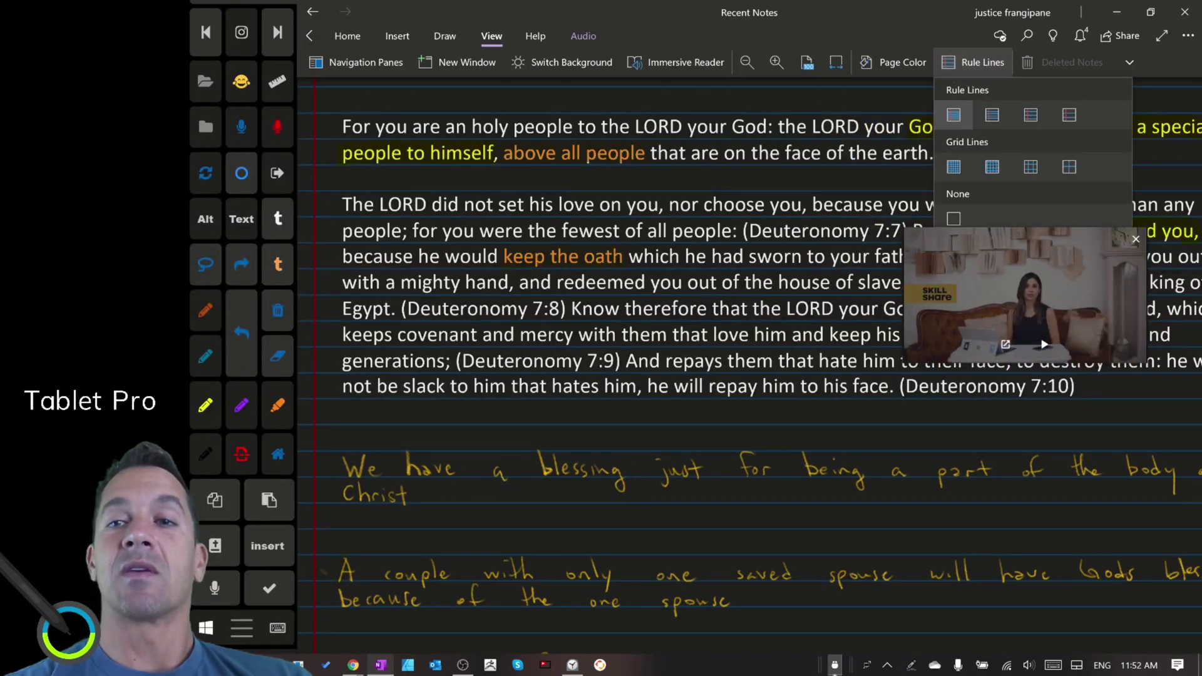
{"action": "key", "text": "Escape"}
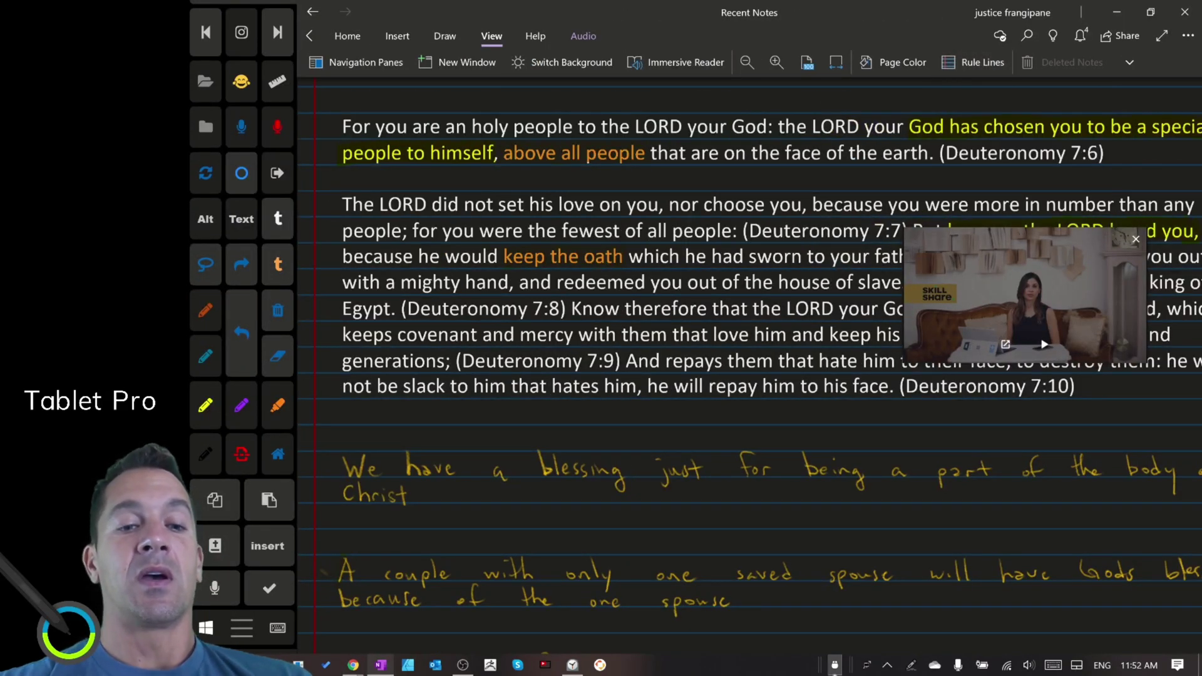
Step: Draw a red arrow pointing at the red margin line below the Deuteronomy text, and try out different pen colours
{"action": "mouse_move", "coordinate": [454, 423]}
{"action": "left_mouse_down"}
{"action": "mouse_move", "coordinate": [325, 418]}
{"action": "mouse_move", "coordinate": [364, 432]}
{"action": "left_mouse_up"}
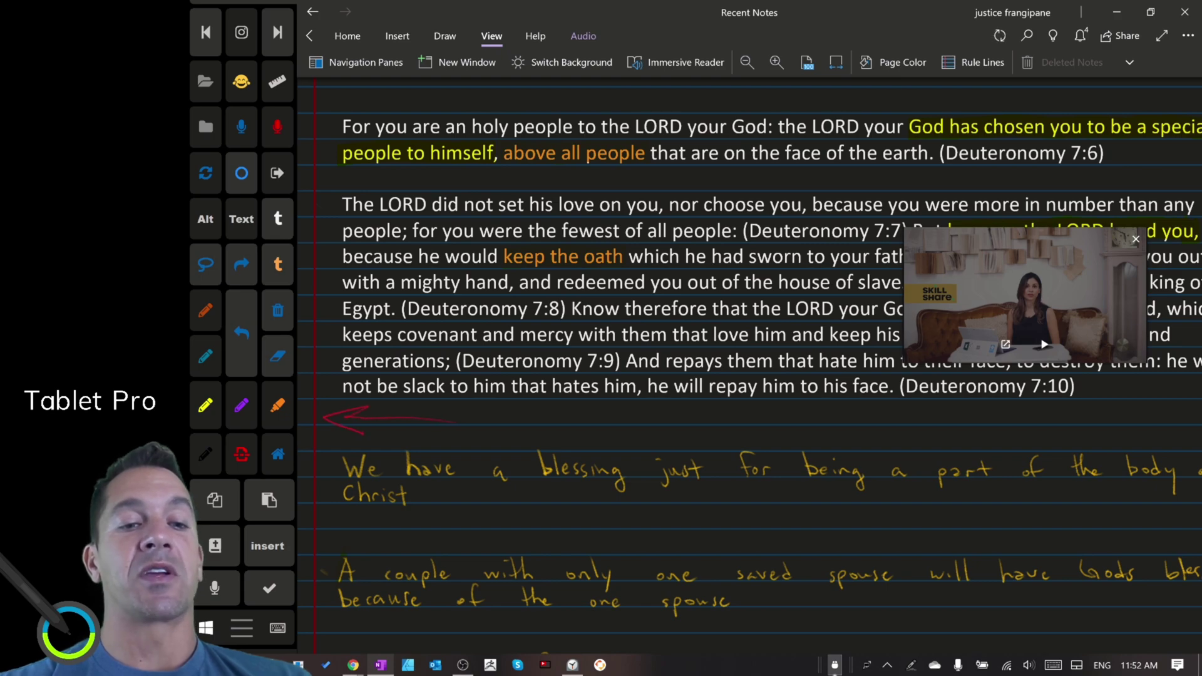
{"action": "left_click", "coordinate": [355, 62]}
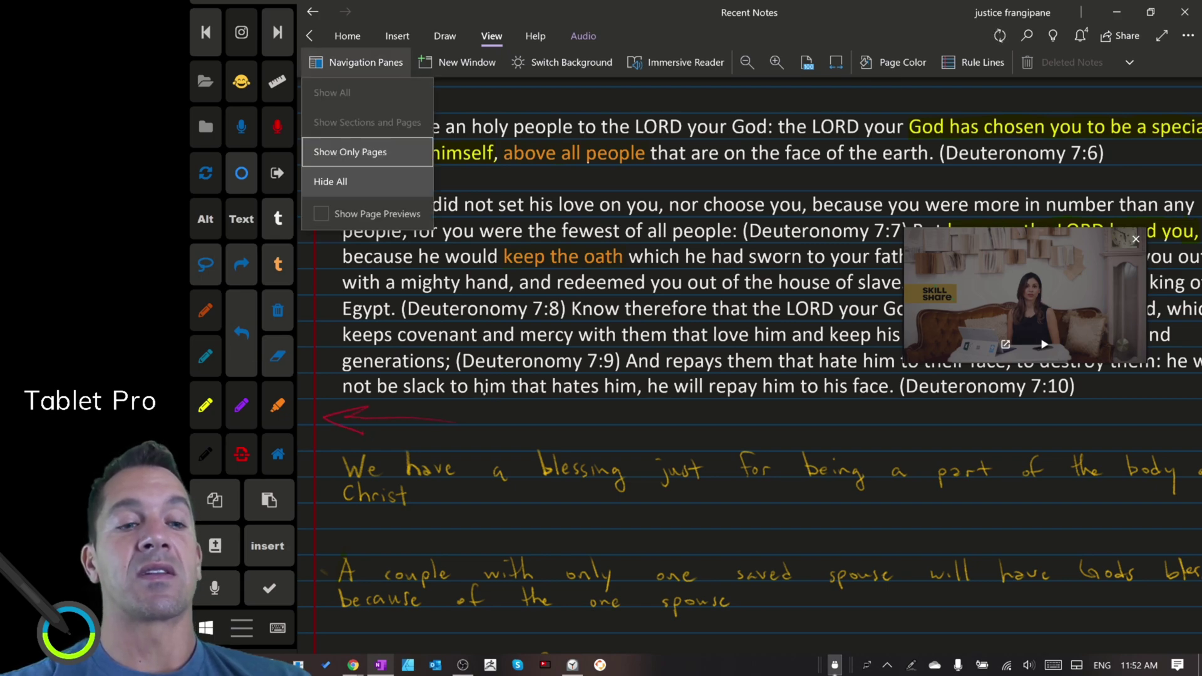
{"action": "left_click", "coordinate": [278, 454]}
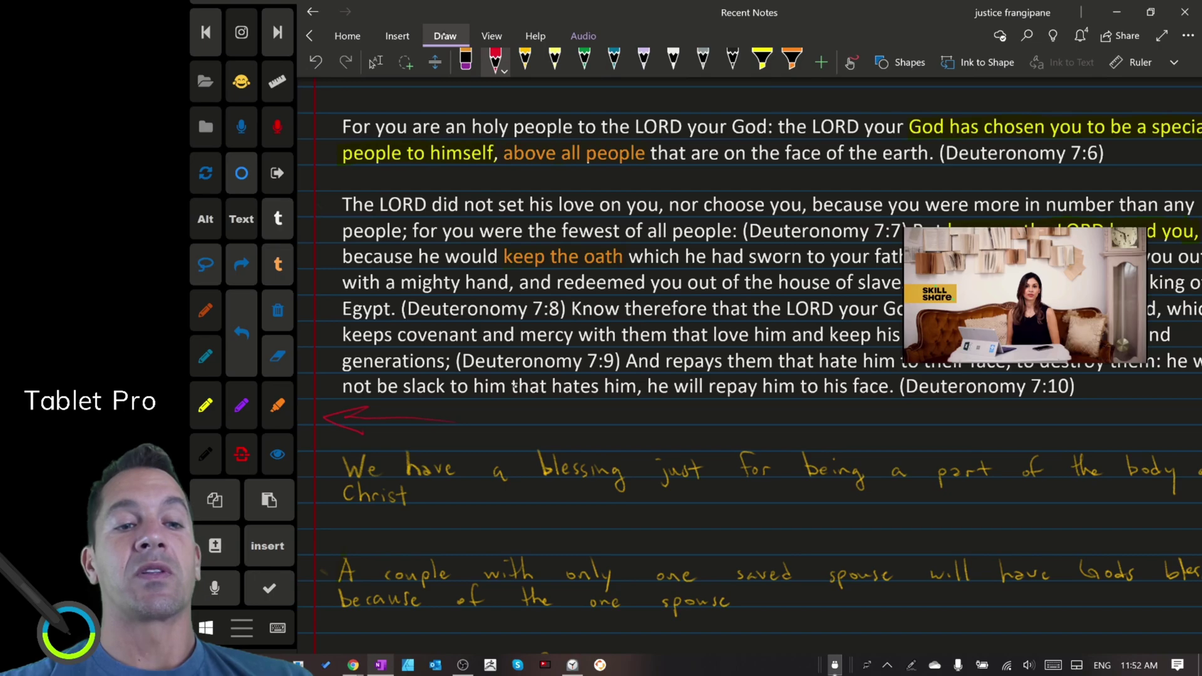
{"action": "left_click", "coordinate": [242, 411]}
{"action": "left_click", "coordinate": [205, 406]}
{"action": "left_click", "coordinate": [205, 357]}
{"action": "left_click", "coordinate": [205, 311]}
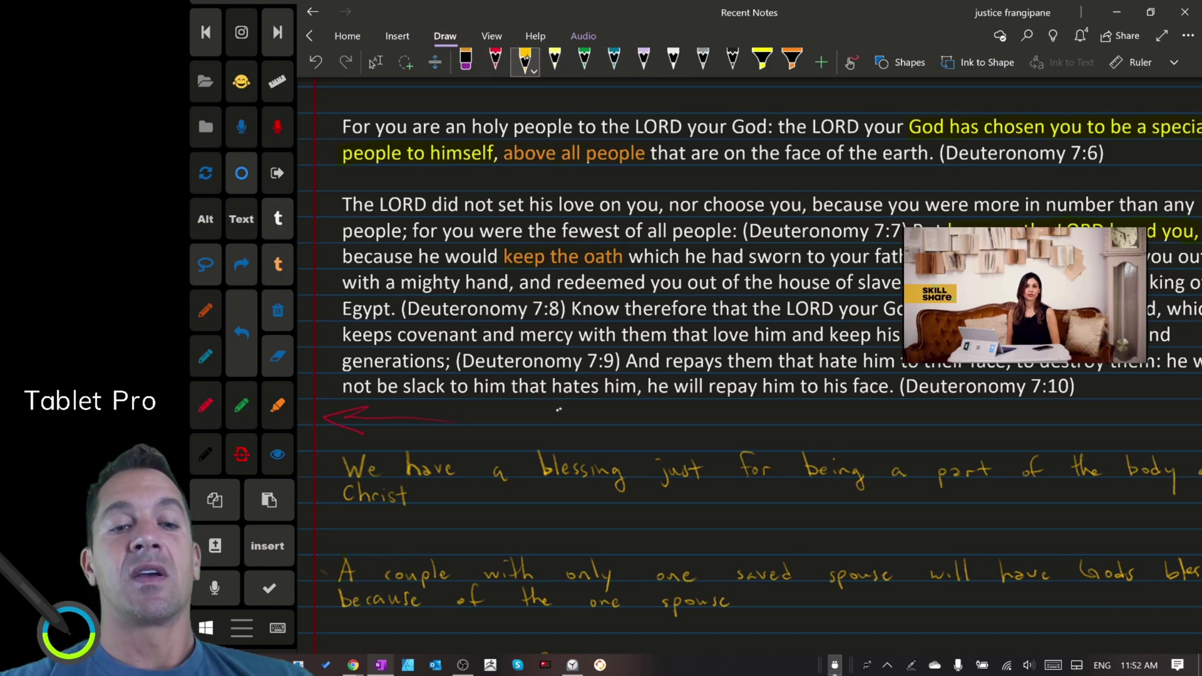
Step: Erase the red arrow beside the margin line and return to the text selection mode
{"action": "left_click", "coordinate": [277, 356]}
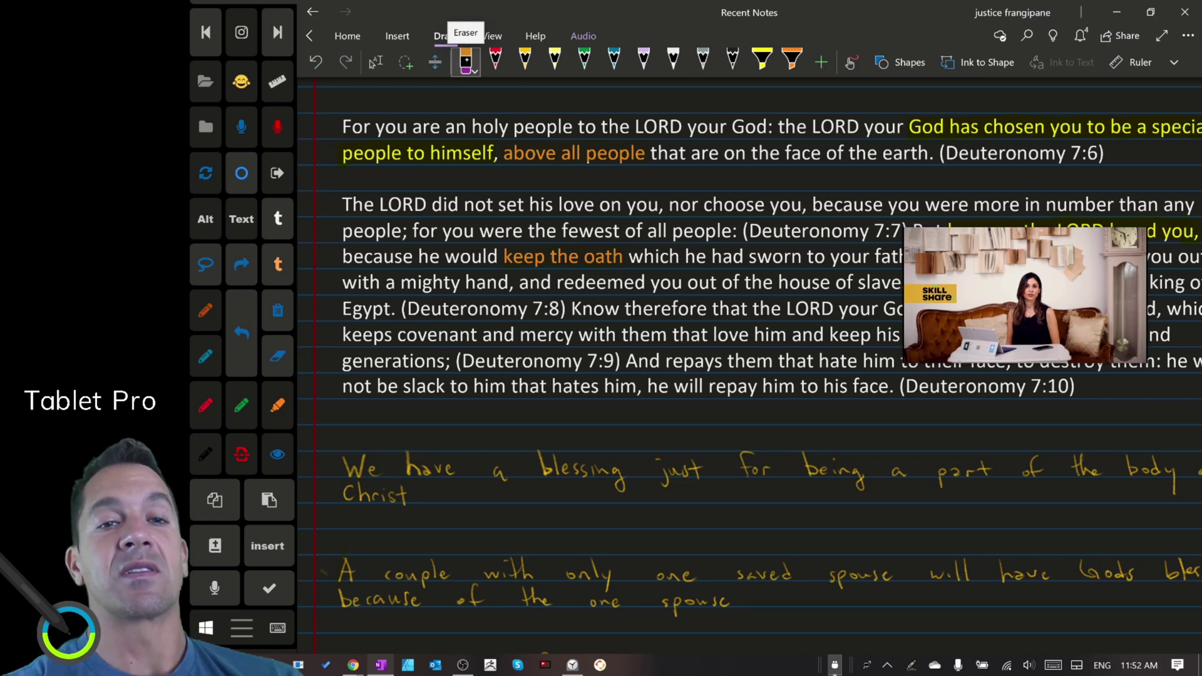
{"action": "scroll", "coordinate": [749, 365], "scroll_direction": "down", "scroll_amount": 5}
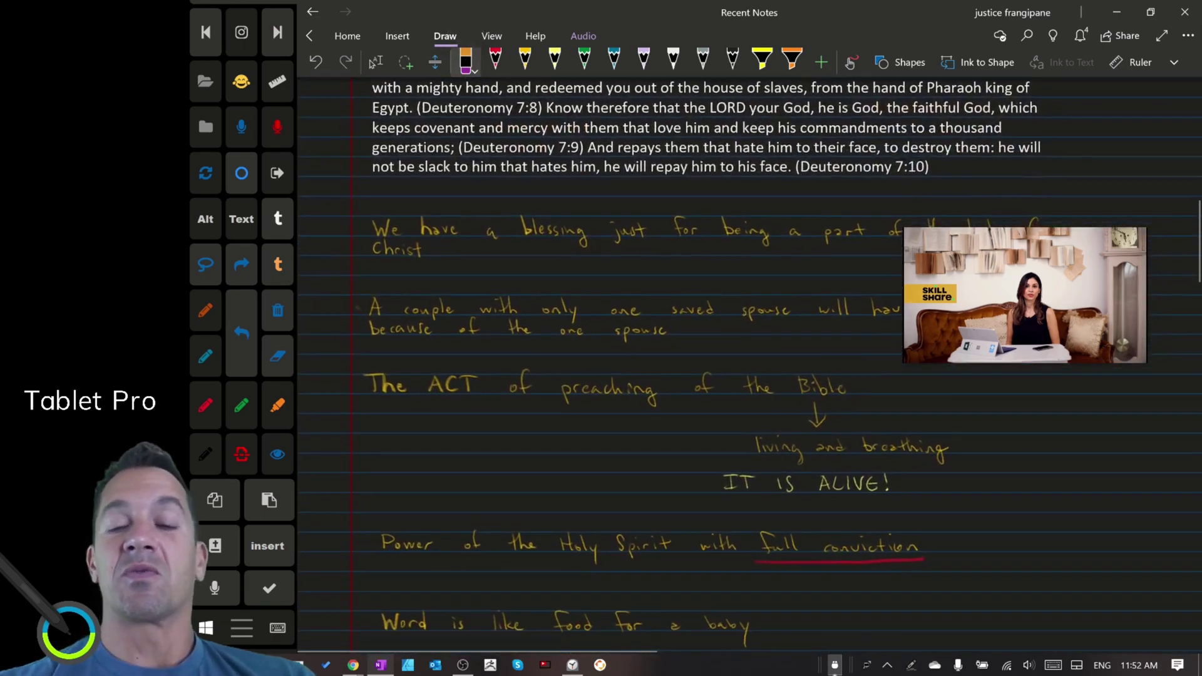
{"action": "key", "text": "Escape"}
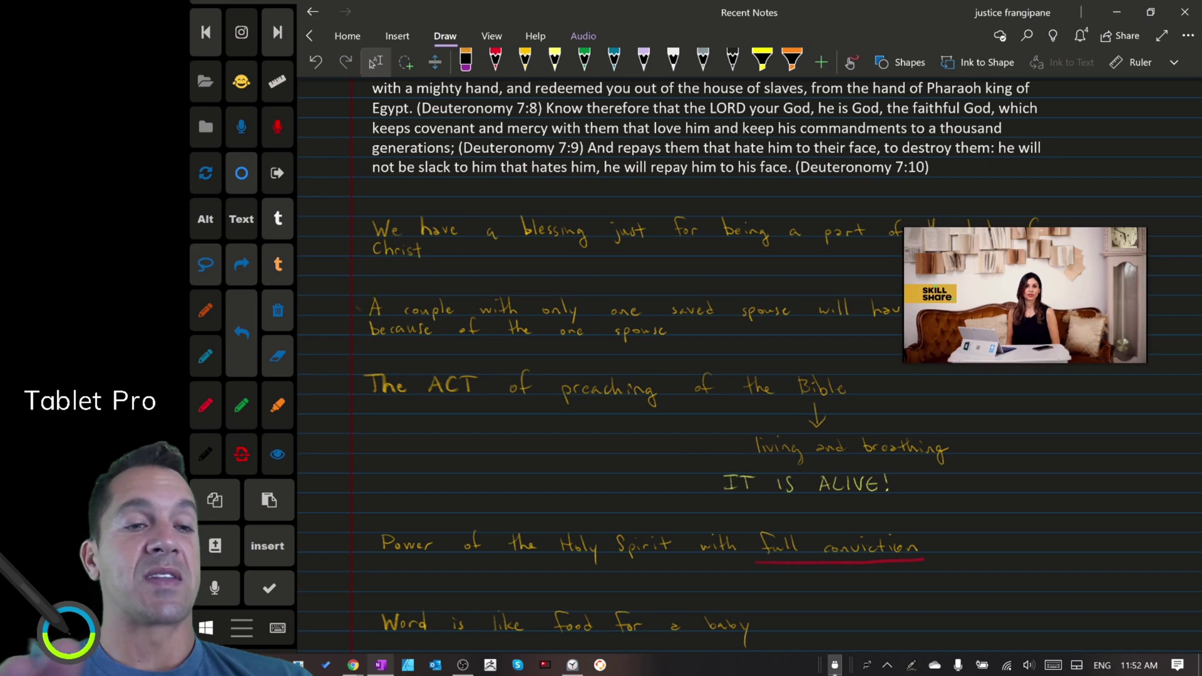
Step: Return to the OneNote Productivity Tips page and pause the floating video beside the audio recording
{"action": "scroll", "coordinate": [645, 363], "scroll_direction": "right", "scroll_amount": 2}
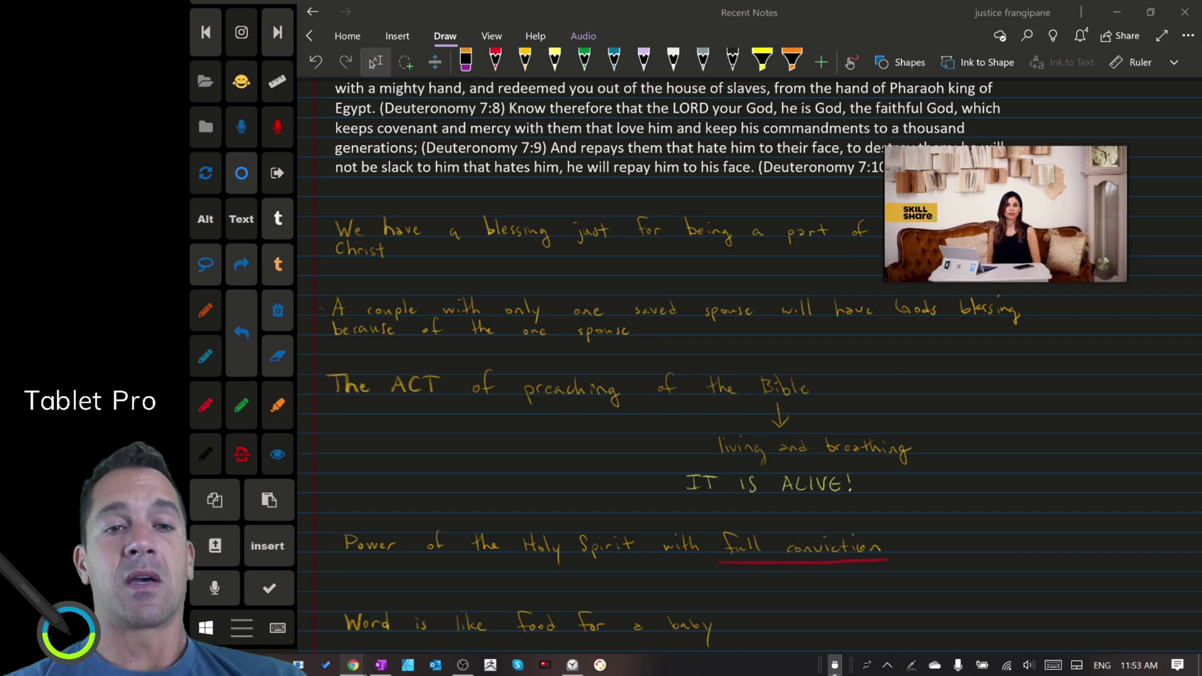
{"action": "key", "text": "alt+Left"}
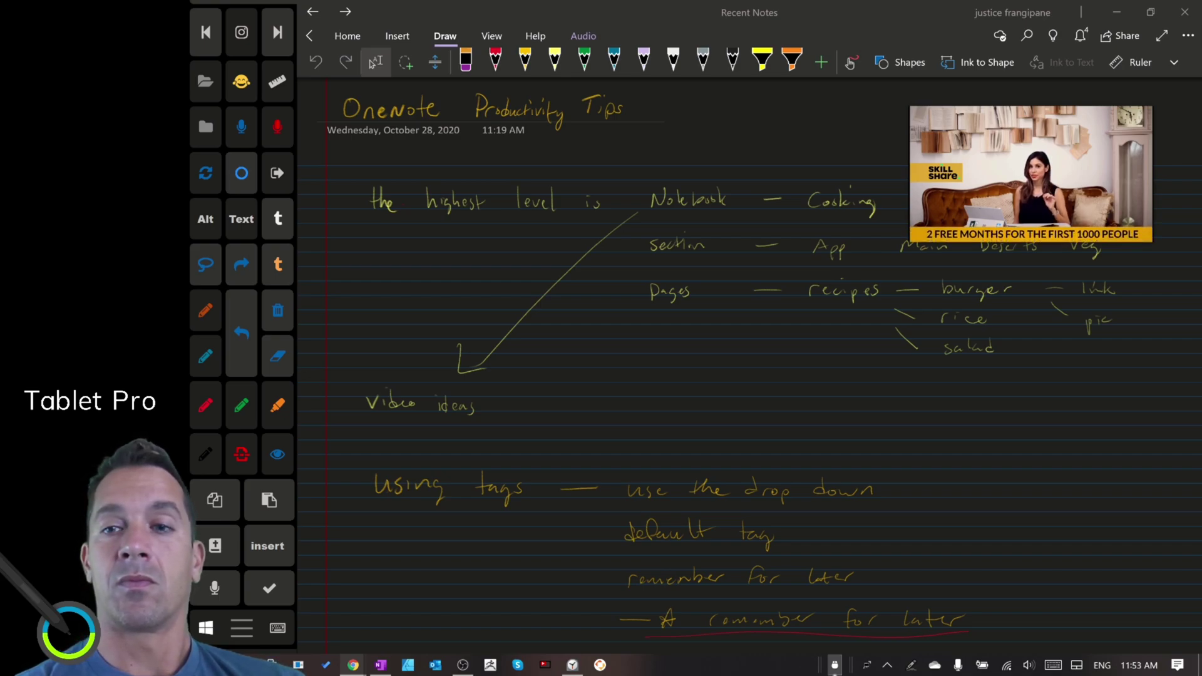
{"action": "scroll", "coordinate": [764, 363], "scroll_direction": "down", "scroll_amount": 6}
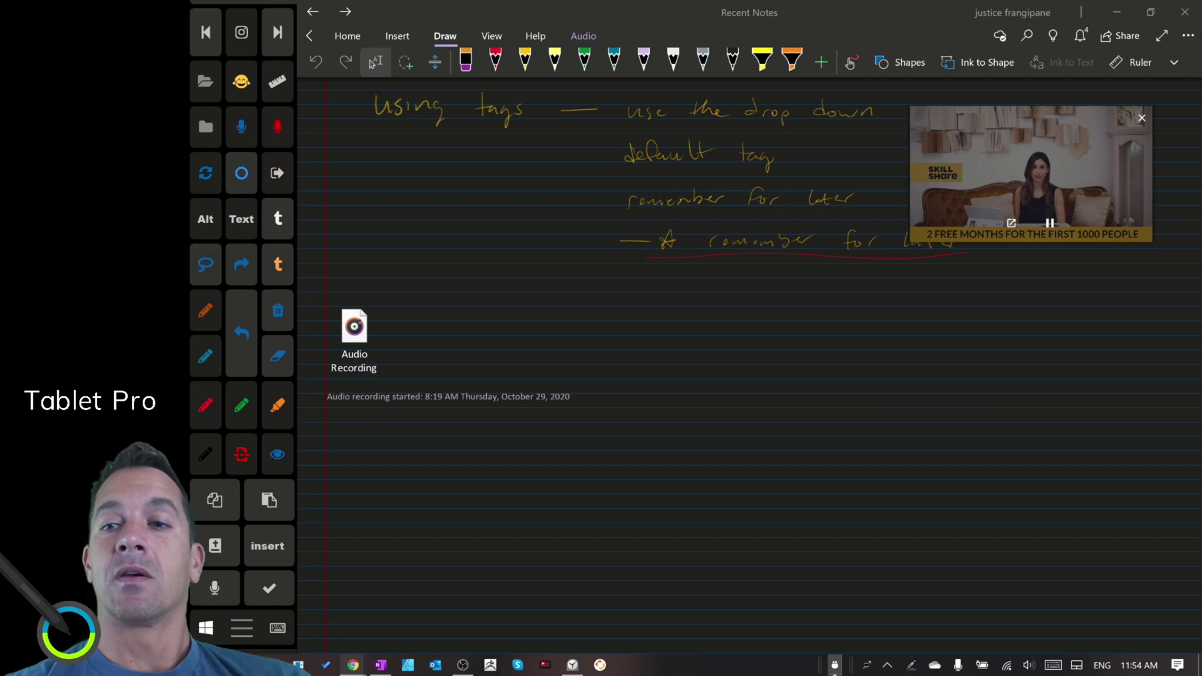
{"action": "left_click", "coordinate": [1050, 223]}
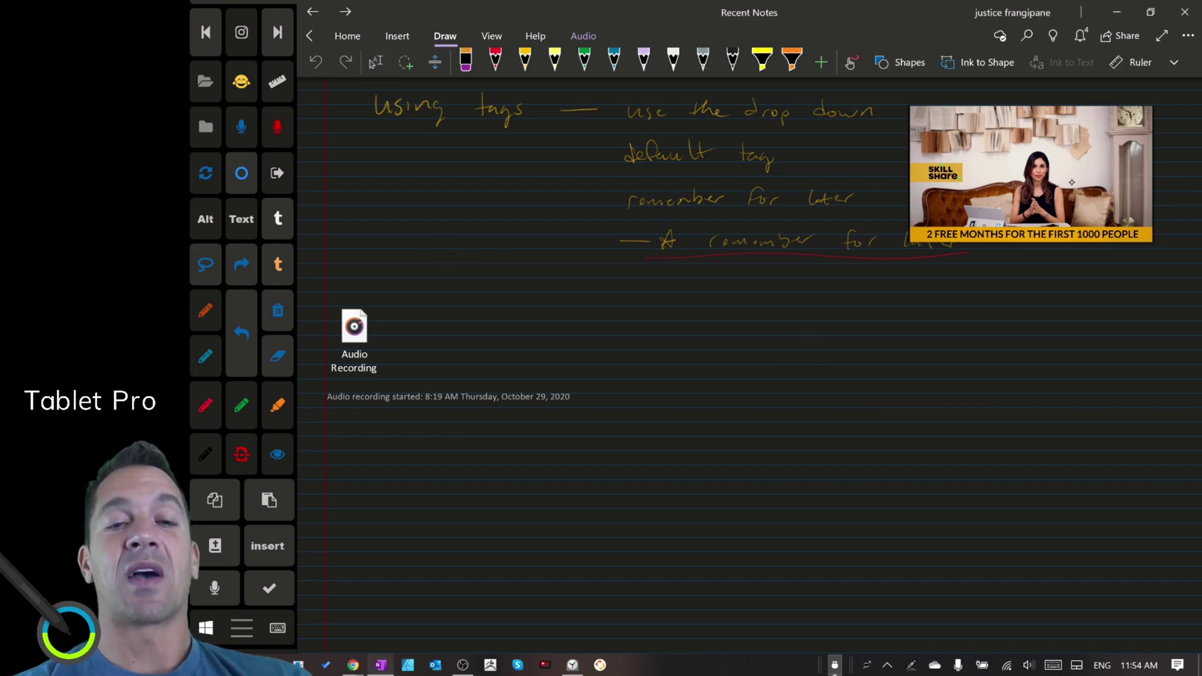
Step: Handwrite "David Allen" with the orange pen on the blank lines below the audio recording
{"action": "scroll", "coordinate": [626, 313], "scroll_direction": "down", "scroll_amount": 4}
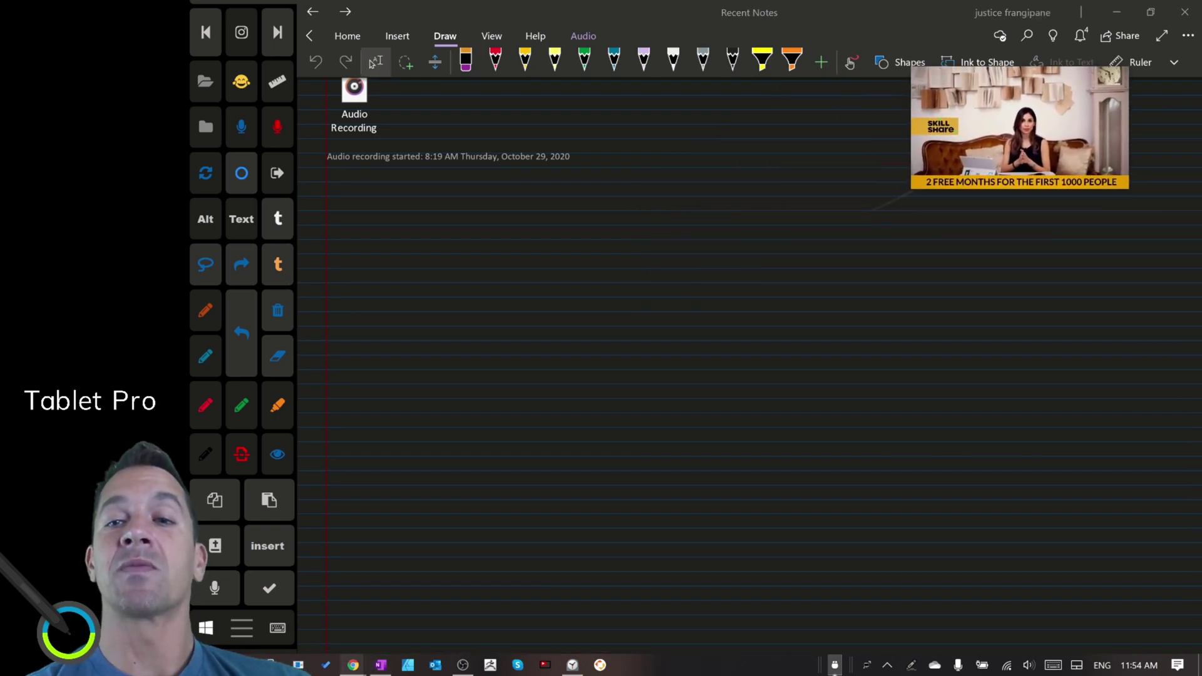
{"action": "scroll", "coordinate": [748, 363], "scroll_direction": "up", "scroll_amount": 1}
{"action": "scroll", "coordinate": [748, 363], "scroll_direction": "down", "scroll_amount": 1}
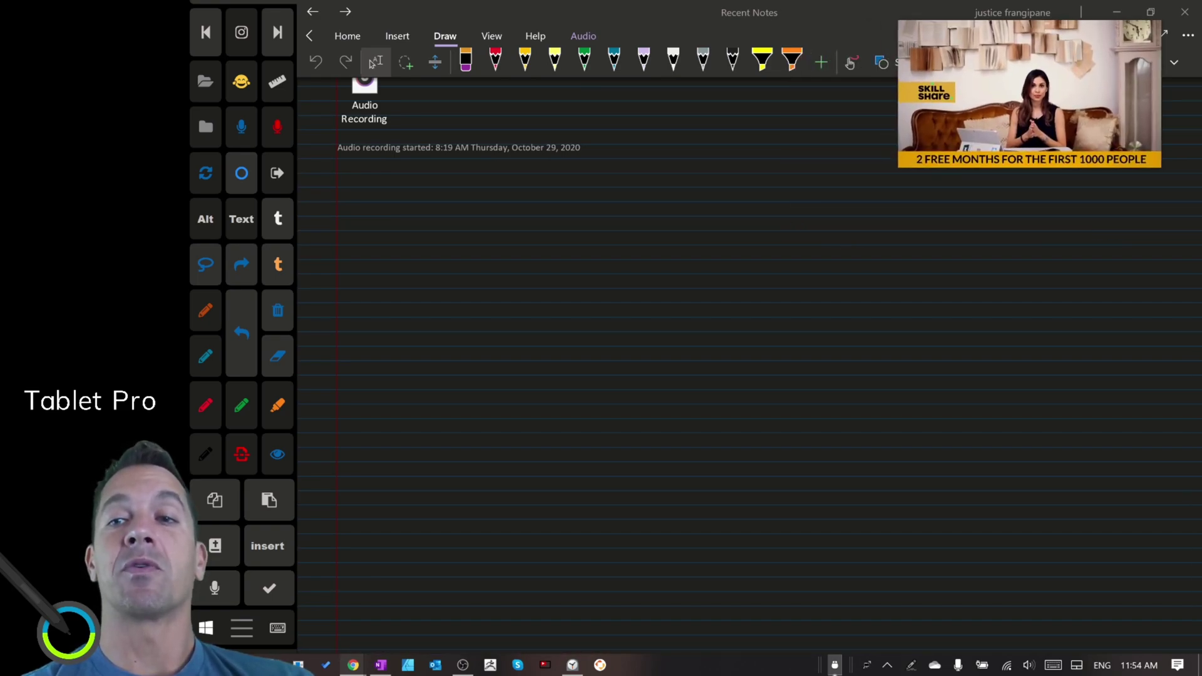
{"action": "scroll", "coordinate": [751, 363], "scroll_direction": "down", "scroll_amount": 1}
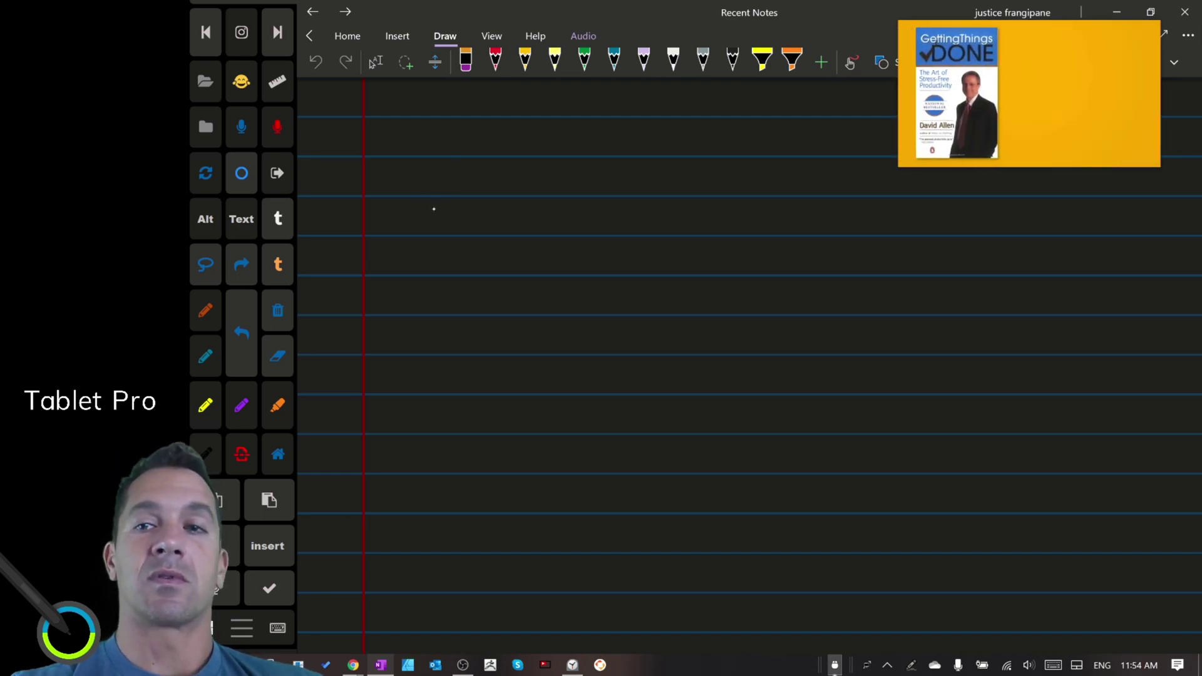
{"action": "left_click", "coordinate": [206, 303]}
{"action": "mouse_move", "coordinate": [443, 205]}
{"action": "left_mouse_down"}
{"action": "mouse_move", "coordinate": [443, 233]}
{"action": "mouse_move", "coordinate": [470, 229]}
{"action": "left_mouse_up"}
{"action": "left_click_drag", "start_coordinate": [475, 221], "coordinate": [494, 231]}
{"action": "mouse_move", "coordinate": [505, 222]}
{"action": "left_mouse_down"}
{"action": "mouse_move", "coordinate": [510, 233]}
{"action": "mouse_move", "coordinate": [545, 204]}
{"action": "left_mouse_up"}
{"action": "mouse_move", "coordinate": [544, 205]}
{"action": "left_mouse_down"}
{"action": "mouse_move", "coordinate": [551, 231]}
{"action": "mouse_move", "coordinate": [553, 221]}
{"action": "left_mouse_up"}
{"action": "left_click_drag", "start_coordinate": [557, 201], "coordinate": [569, 231]}
{"action": "left_click_drag", "start_coordinate": [577, 225], "coordinate": [607, 232]}
Step: Handwrite the quoted title "Getting thing done" after the author's name on the same line
{"action": "left_click_drag", "start_coordinate": [662, 200], "coordinate": [680, 212]}
{"action": "mouse_move", "coordinate": [715, 207]}
{"action": "left_mouse_down"}
{"action": "mouse_move", "coordinate": [703, 221]}
{"action": "mouse_move", "coordinate": [717, 227]}
{"action": "left_mouse_up"}
{"action": "left_click_drag", "start_coordinate": [729, 230], "coordinate": [749, 233]}
{"action": "mouse_move", "coordinate": [742, 220]}
{"action": "left_mouse_down"}
{"action": "mouse_move", "coordinate": [769, 210]}
{"action": "mouse_move", "coordinate": [758, 235]}
{"action": "left_mouse_up"}
{"action": "left_click_drag", "start_coordinate": [765, 223], "coordinate": [802, 233]}
{"action": "left_click_drag", "start_coordinate": [809, 227], "coordinate": [801, 256]}
{"action": "left_click_drag", "start_coordinate": [783, 213], "coordinate": [842, 239]}
{"action": "mouse_move", "coordinate": [853, 199]}
{"action": "left_mouse_down"}
{"action": "mouse_move", "coordinate": [872, 237]}
{"action": "mouse_move", "coordinate": [884, 236]}
{"action": "left_mouse_up"}
{"action": "mouse_move", "coordinate": [891, 224]}
{"action": "left_mouse_down"}
{"action": "mouse_move", "coordinate": [895, 236]}
{"action": "mouse_move", "coordinate": [916, 226]}
{"action": "left_mouse_up"}
{"action": "left_click_drag", "start_coordinate": [921, 226], "coordinate": [916, 254]}
{"action": "mouse_move", "coordinate": [971, 201]}
{"action": "left_mouse_down"}
{"action": "mouse_move", "coordinate": [972, 229]}
{"action": "mouse_move", "coordinate": [955, 231]}
{"action": "left_mouse_up"}
{"action": "left_click_drag", "start_coordinate": [980, 222], "coordinate": [1010, 232]}
{"action": "left_click_drag", "start_coordinate": [1012, 228], "coordinate": [1031, 217]}
{"action": "left_click_drag", "start_coordinate": [1037, 205], "coordinate": [1038, 218]}
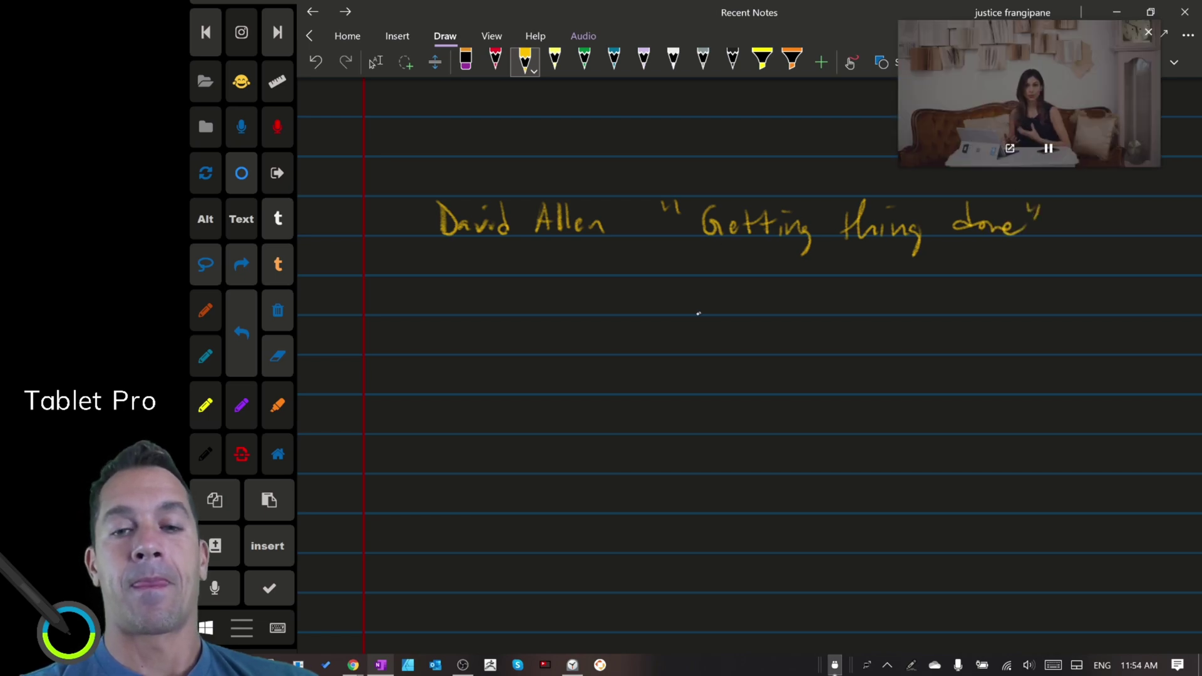
Step: Handwrite "having ideas — NOT" on the line below the book title
{"action": "left_click_drag", "start_coordinate": [423, 283], "coordinate": [424, 315]}
{"action": "left_click_drag", "start_coordinate": [426, 307], "coordinate": [445, 312]}
{"action": "left_click_drag", "start_coordinate": [447, 303], "coordinate": [479, 301]}
{"action": "left_click_drag", "start_coordinate": [486, 304], "coordinate": [513, 314]}
{"action": "left_click_drag", "start_coordinate": [516, 307], "coordinate": [529, 336]}
{"action": "left_click_drag", "start_coordinate": [576, 301], "coordinate": [577, 311]}
{"action": "left_click_drag", "start_coordinate": [580, 279], "coordinate": [580, 281]}
{"action": "left_click_drag", "start_coordinate": [600, 297], "coordinate": [595, 311]}
{"action": "mouse_move", "coordinate": [599, 286]}
{"action": "left_mouse_down"}
{"action": "mouse_move", "coordinate": [603, 313]}
{"action": "mouse_move", "coordinate": [621, 309]}
{"action": "left_mouse_up"}
{"action": "left_click_drag", "start_coordinate": [631, 303], "coordinate": [641, 314]}
{"action": "mouse_move", "coordinate": [676, 300]}
{"action": "left_mouse_down"}
{"action": "mouse_move", "coordinate": [735, 295]}
{"action": "mouse_move", "coordinate": [771, 314]}
{"action": "mouse_move", "coordinate": [805, 281]}
{"action": "left_mouse_up"}
{"action": "mouse_move", "coordinate": [818, 288]}
{"action": "left_mouse_down"}
{"action": "mouse_move", "coordinate": [813, 305]}
{"action": "mouse_move", "coordinate": [817, 288]}
{"action": "left_mouse_up"}
{"action": "mouse_move", "coordinate": [833, 285]}
{"action": "left_mouse_down"}
{"action": "mouse_move", "coordinate": [835, 311]}
{"action": "mouse_move", "coordinate": [860, 280]}
{"action": "mouse_move", "coordinate": [898, 313]}
{"action": "left_mouse_up"}
Step: Finish the second handwritten line with "Holding them" in teal ink
{"action": "left_click", "coordinate": [206, 356]}
{"action": "mouse_move", "coordinate": [898, 298]}
{"action": "left_mouse_down"}
{"action": "mouse_move", "coordinate": [919, 290]}
{"action": "mouse_move", "coordinate": [912, 313]}
{"action": "left_mouse_up"}
{"action": "left_click_drag", "start_coordinate": [929, 298], "coordinate": [968, 312]}
{"action": "mouse_move", "coordinate": [975, 302]}
{"action": "left_mouse_down"}
{"action": "mouse_move", "coordinate": [977, 313]}
{"action": "mouse_move", "coordinate": [1017, 301]}
{"action": "mouse_move", "coordinate": [1016, 336]}
{"action": "left_mouse_up"}
{"action": "mouse_move", "coordinate": [1064, 277]}
{"action": "left_mouse_down"}
{"action": "mouse_move", "coordinate": [1062, 314]}
{"action": "mouse_move", "coordinate": [1078, 290]}
{"action": "left_mouse_up"}
{"action": "mouse_move", "coordinate": [1075, 276]}
{"action": "left_mouse_down"}
{"action": "mouse_move", "coordinate": [1096, 312]}
{"action": "mouse_move", "coordinate": [1135, 308]}
{"action": "left_mouse_up"}
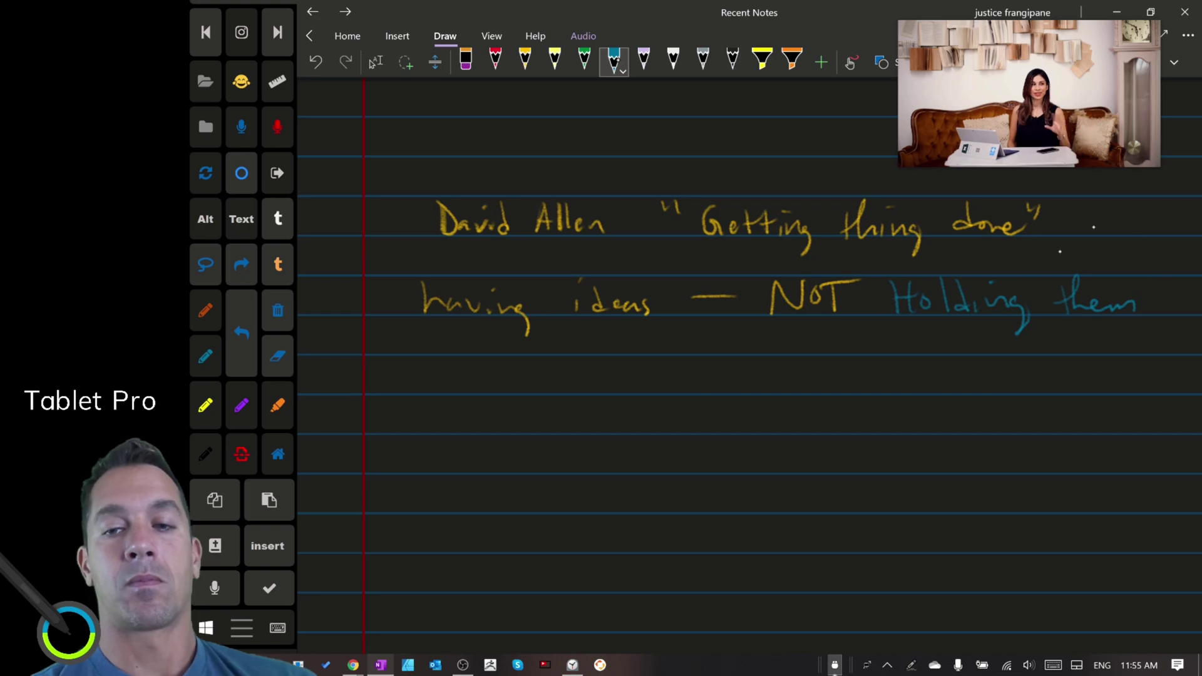
Step: Lasso-select the handwritten words "NOT Holding them", pick another pen and clear the selection
{"action": "left_click", "coordinate": [406, 62]}
{"action": "mouse_move", "coordinate": [1077, 343]}
{"action": "left_mouse_down"}
{"action": "mouse_move", "coordinate": [864, 248]}
{"action": "mouse_move", "coordinate": [1078, 343]}
{"action": "left_mouse_up"}
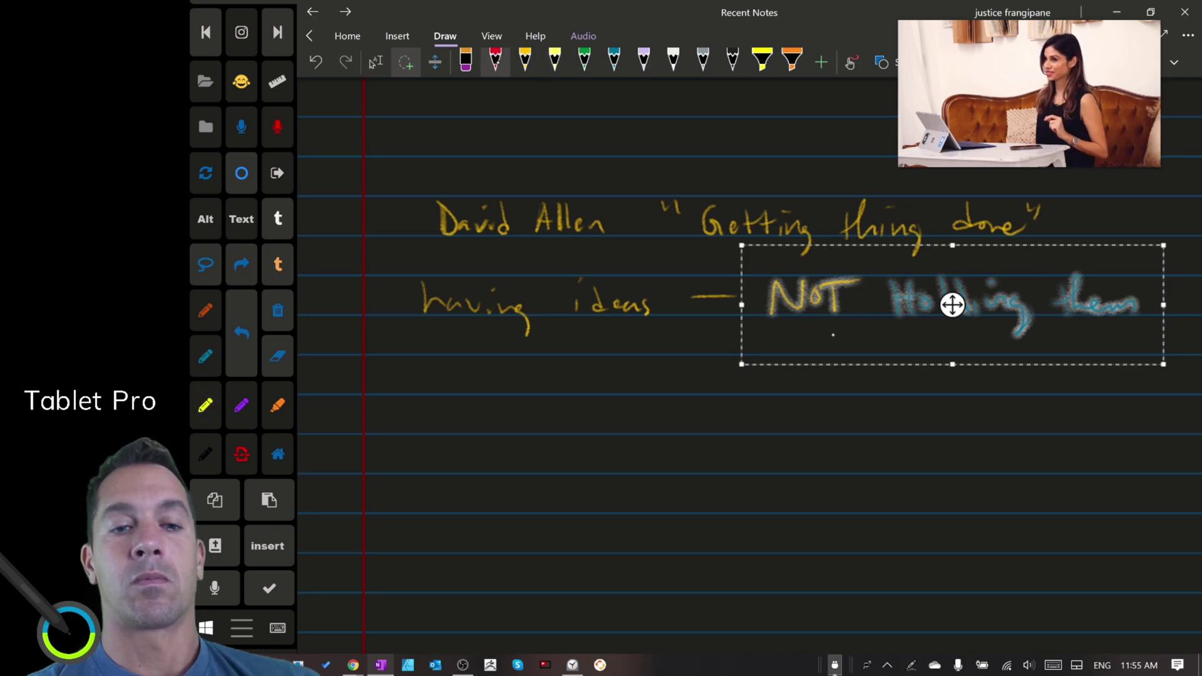
{"action": "left_click", "coordinate": [241, 406]}
{"action": "left_click", "coordinate": [810, 393]}
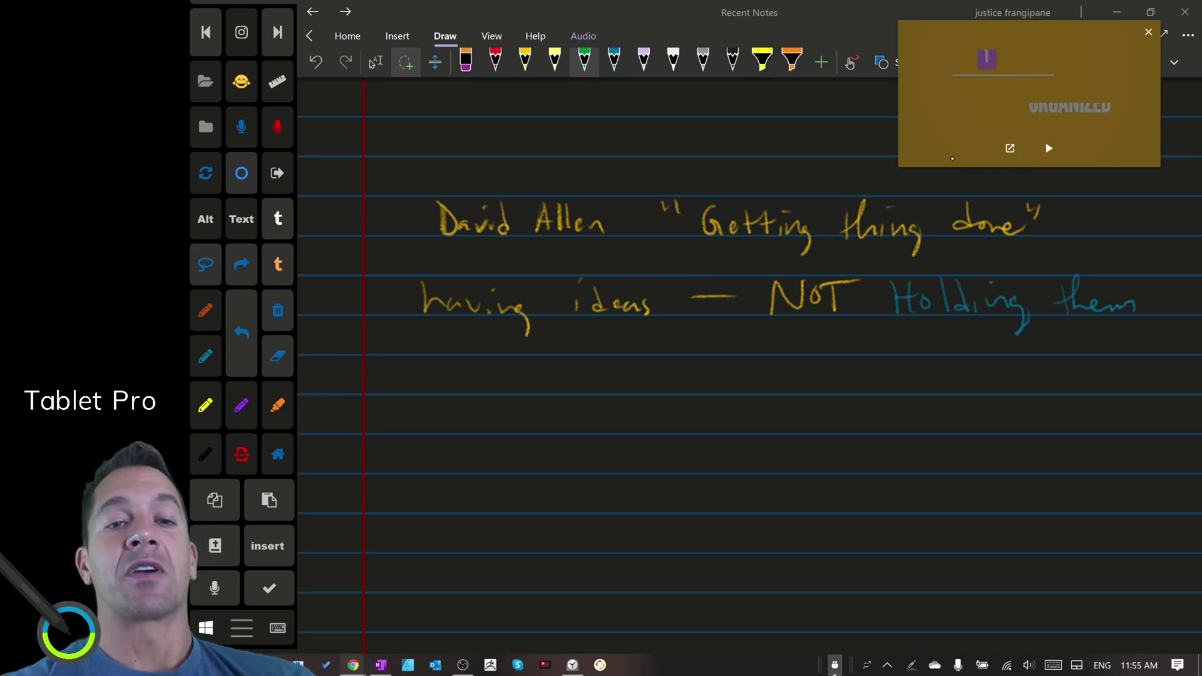
Step: Move the floating video down over the handwritten notes and switch to the YouTube page in Chrome
{"action": "mouse_move", "coordinate": [952, 159]}
{"action": "left_mouse_down"}
{"action": "mouse_move", "coordinate": [918, 165]}
{"action": "mouse_move", "coordinate": [951, 150]}
{"action": "left_mouse_up"}
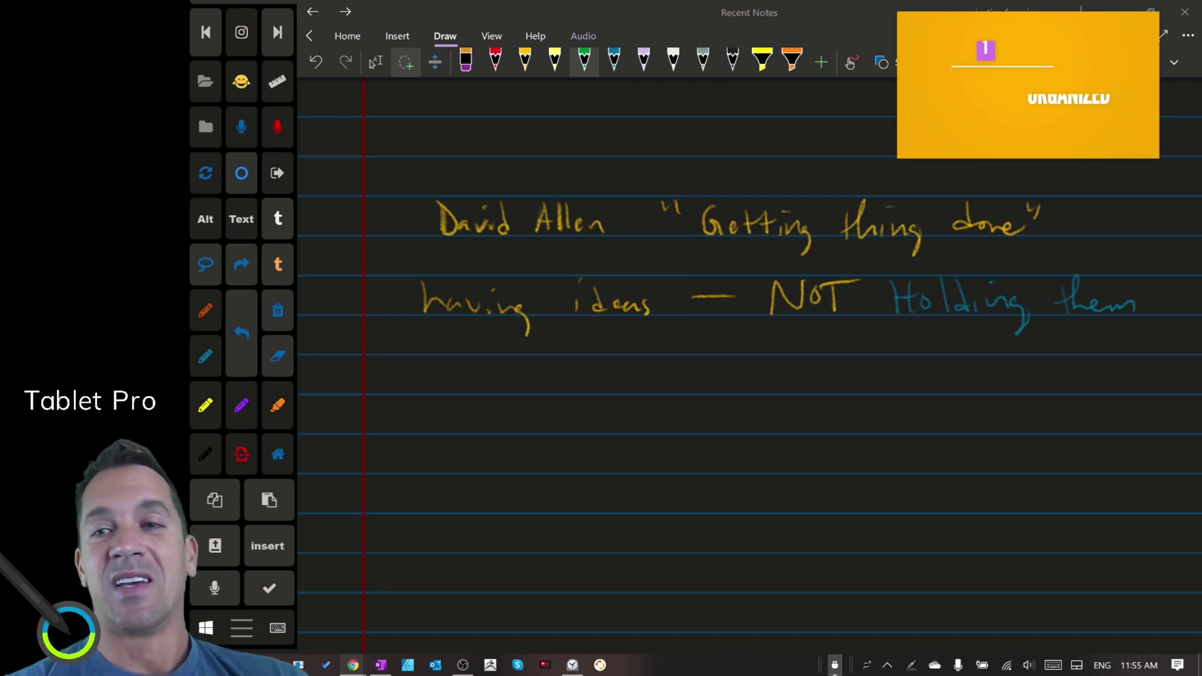
{"action": "left_click_drag", "start_coordinate": [1009, 26], "coordinate": [962, 134]}
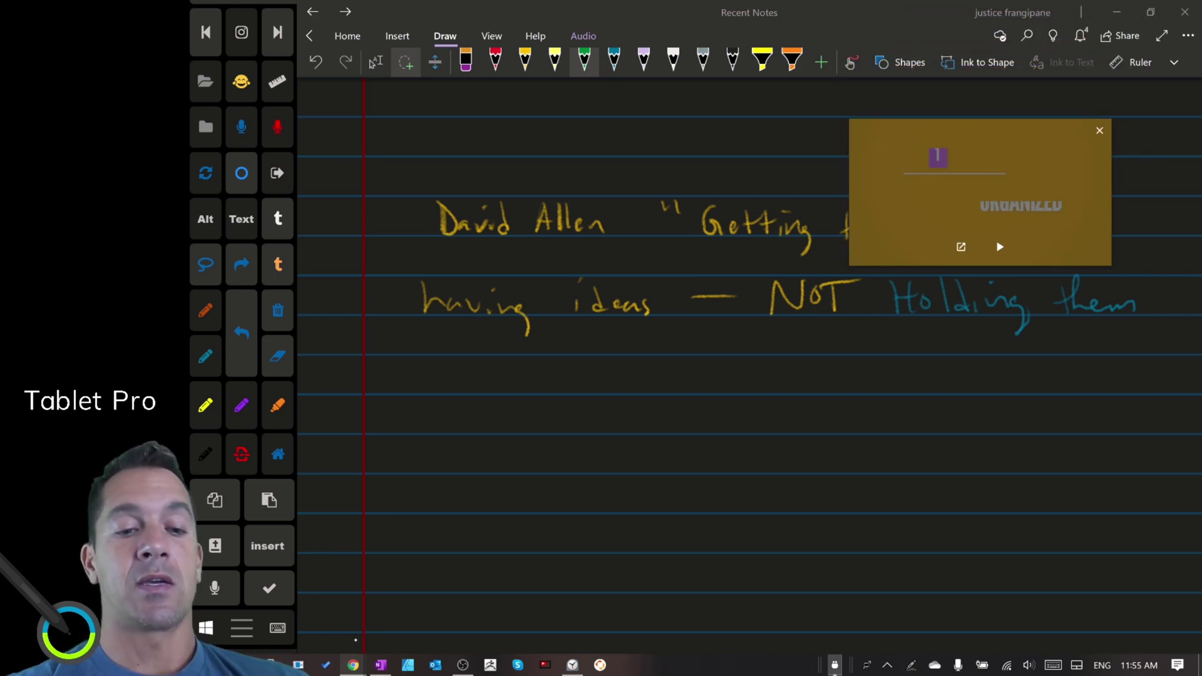
{"action": "left_click", "coordinate": [353, 665]}
{"action": "left_click", "coordinate": [320, 596]}
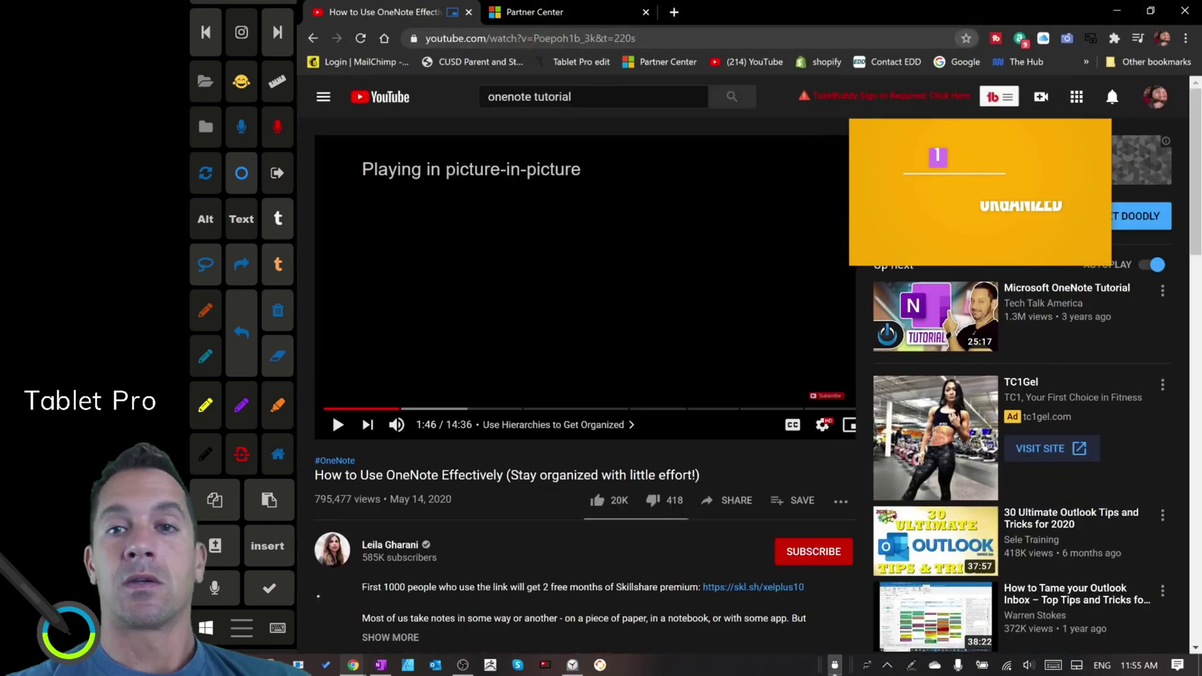
Step: Reposition the floating video, close it back into the YouTube page, and reopen it in picture-in-picture
{"action": "left_click_drag", "start_coordinate": [996, 133], "coordinate": [940, 186]}
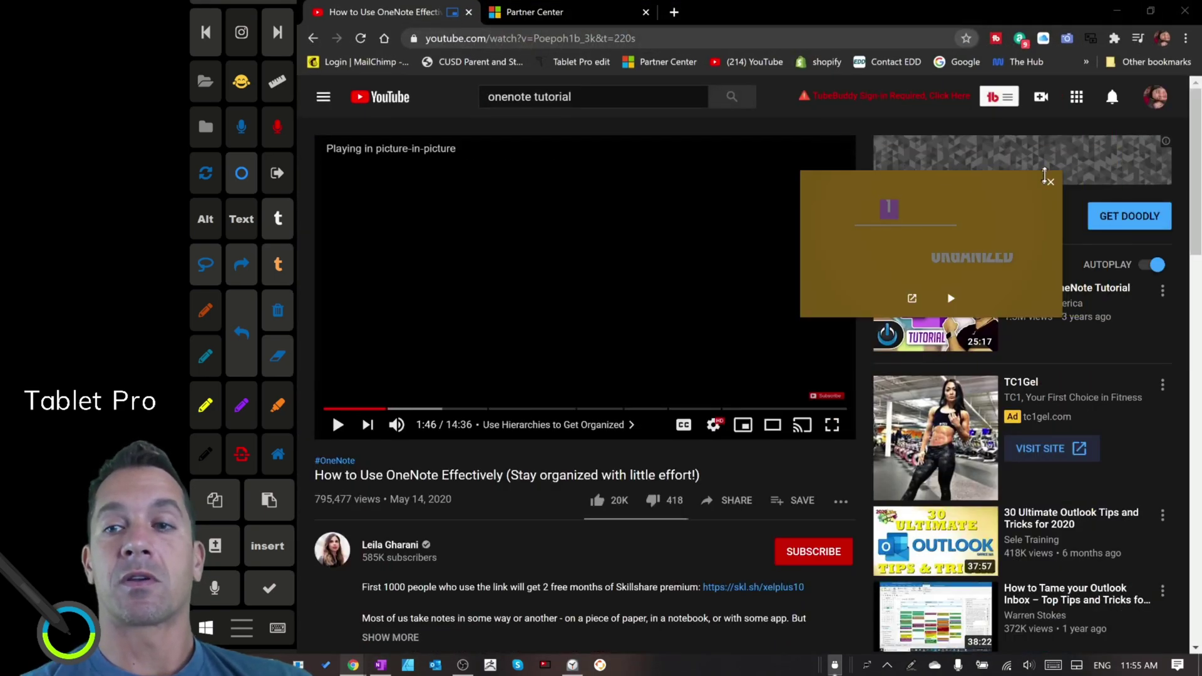
{"action": "left_click", "coordinate": [1043, 177]}
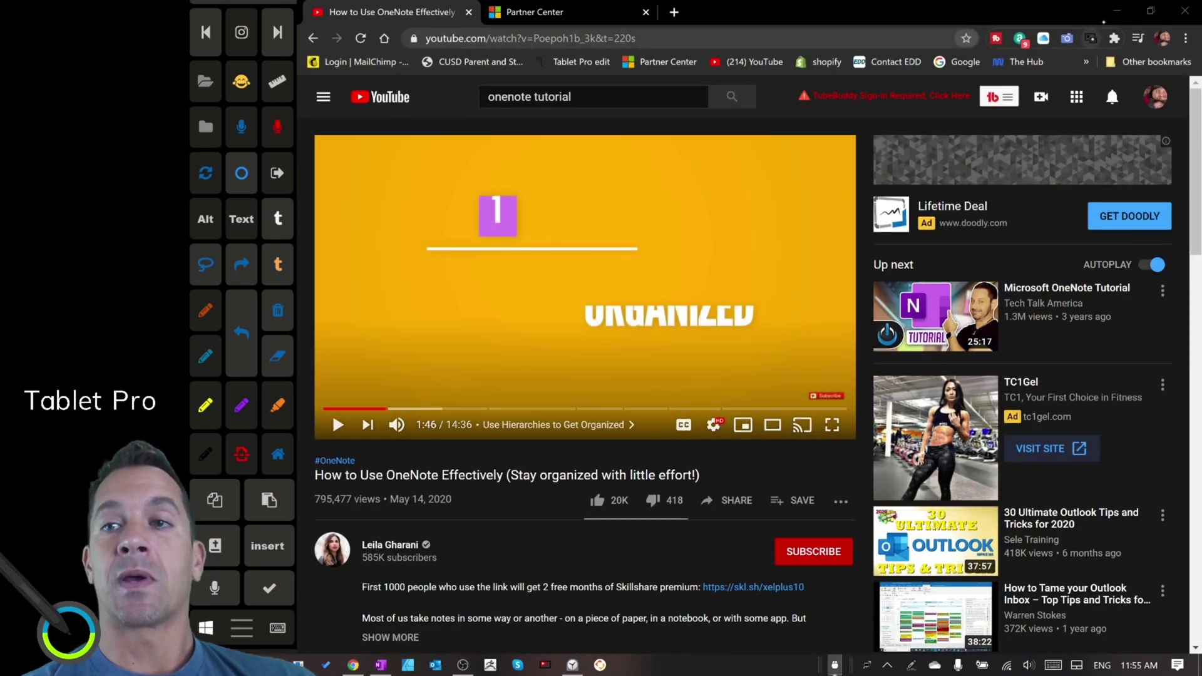
{"action": "left_click", "coordinate": [1091, 38]}
{"action": "mouse_move", "coordinate": [900, 221]}
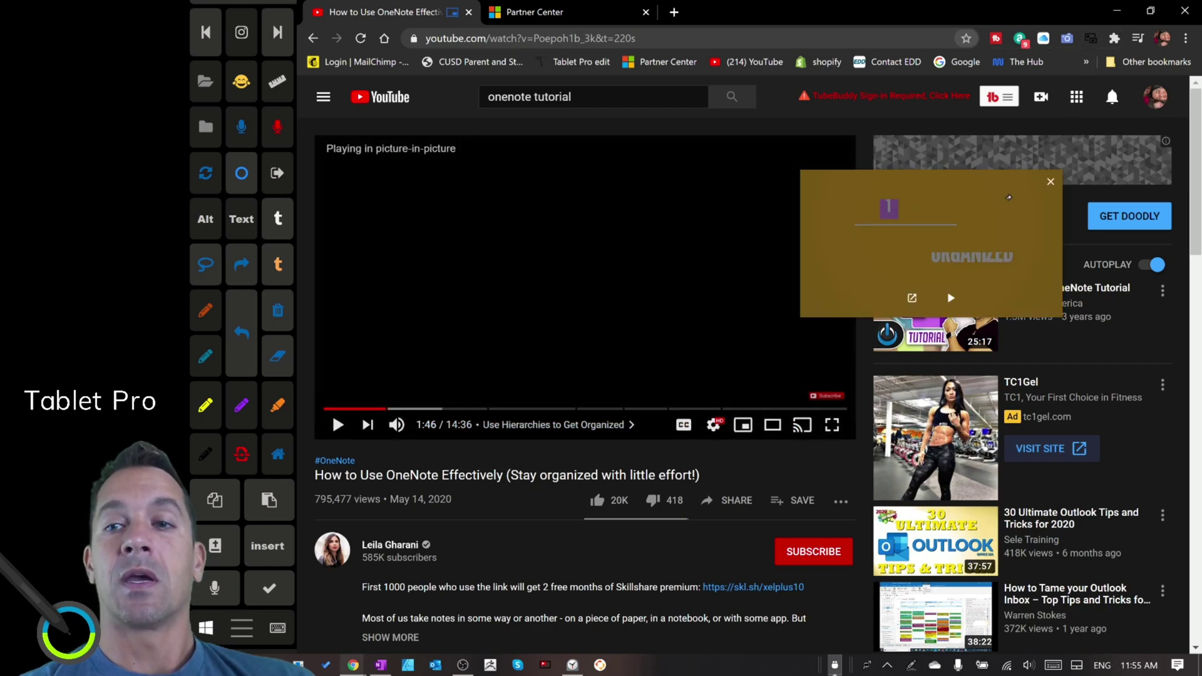